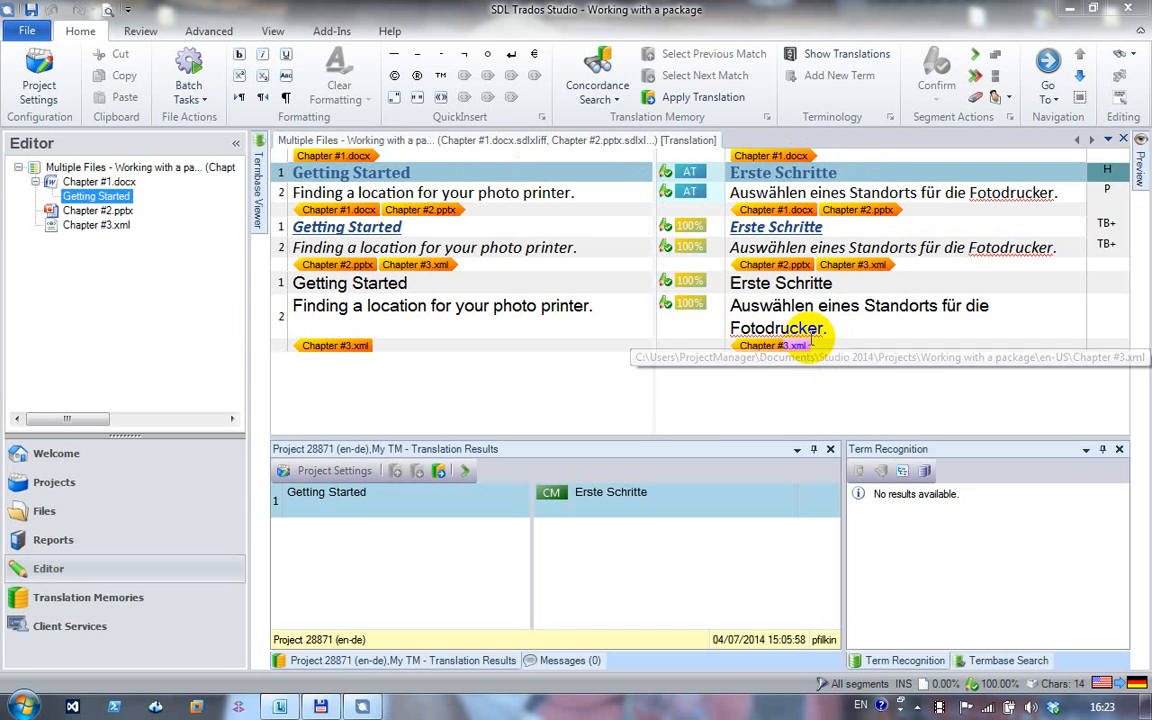
- Examine the Save Target As dialog for Chapter #1.docx and leave it without saving
left_click(28, 33)
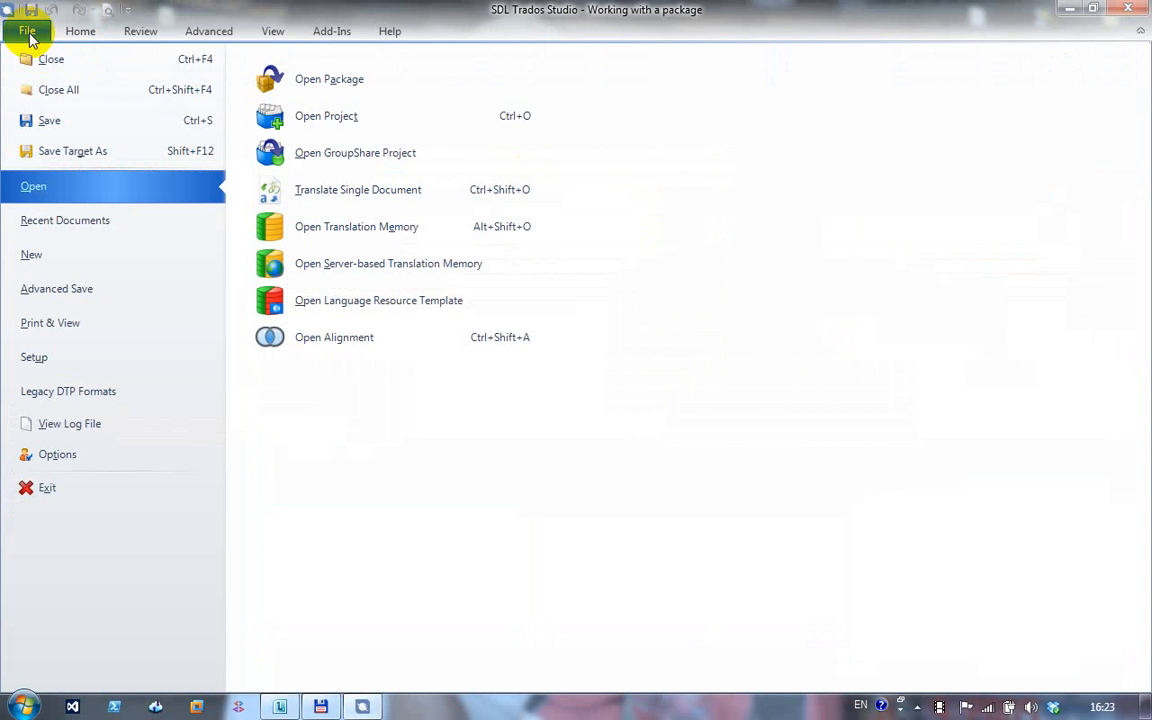
left_click(63, 155)
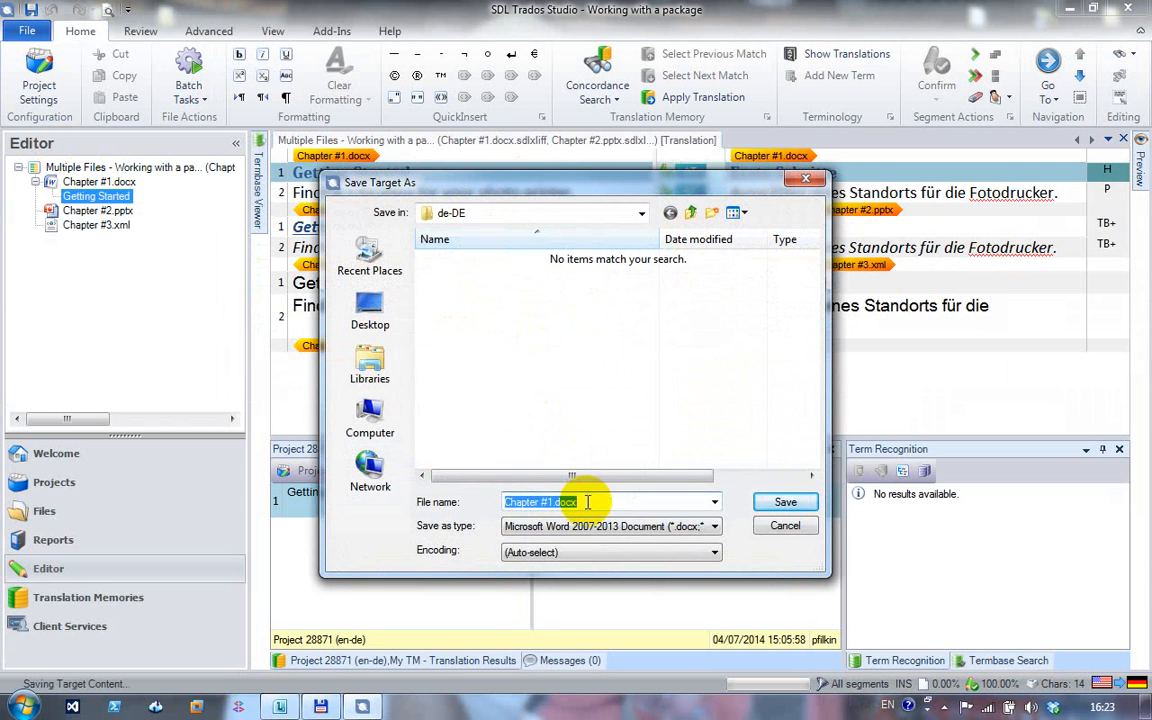
left_click(785, 525)
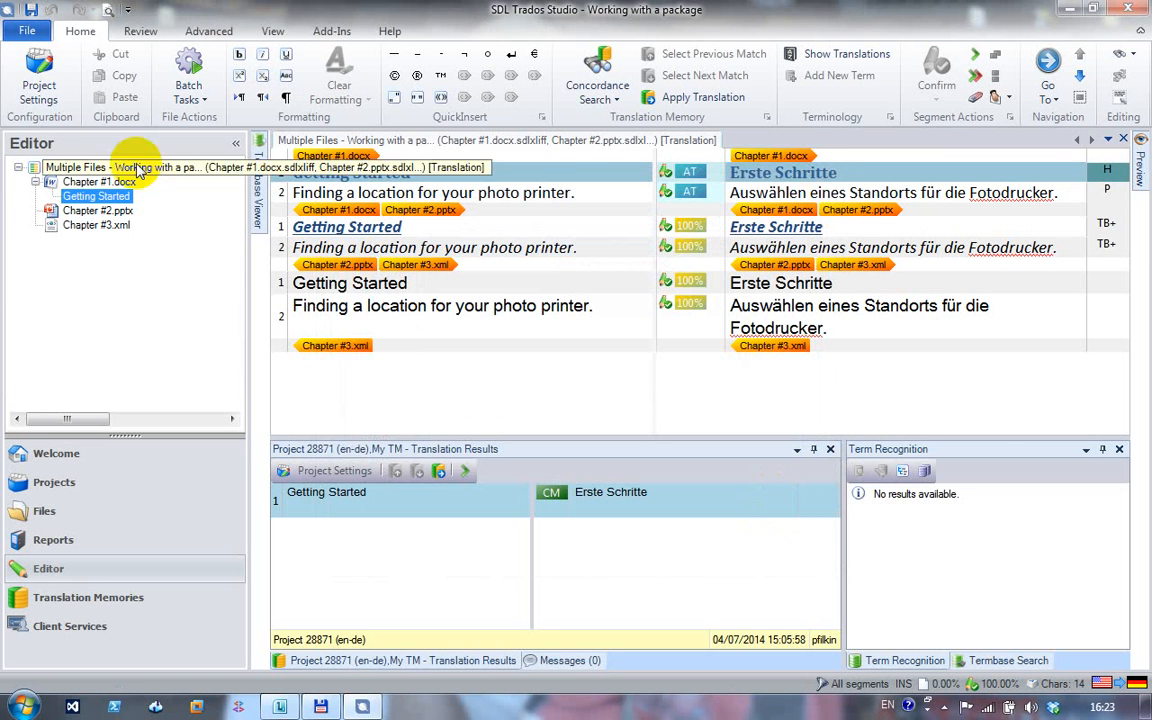
- Examine the Save Source As dialog for Chapter #1.docx among the advanced save options and close it
left_click(27, 33)
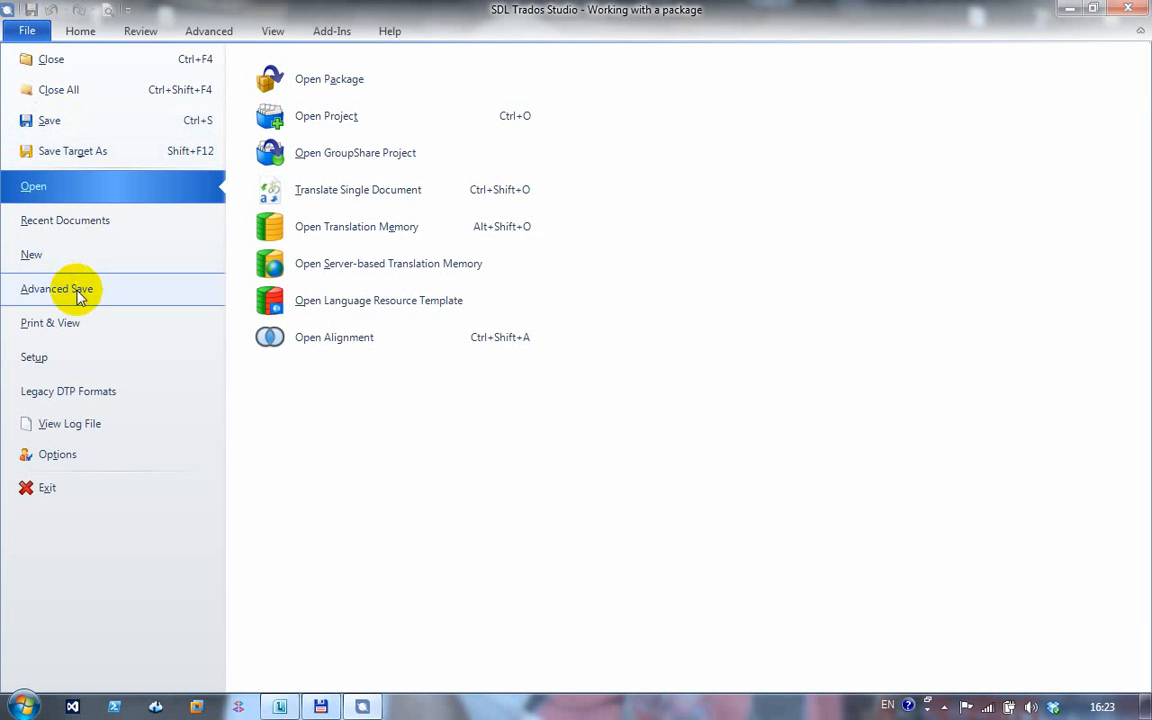
left_click(78, 292)
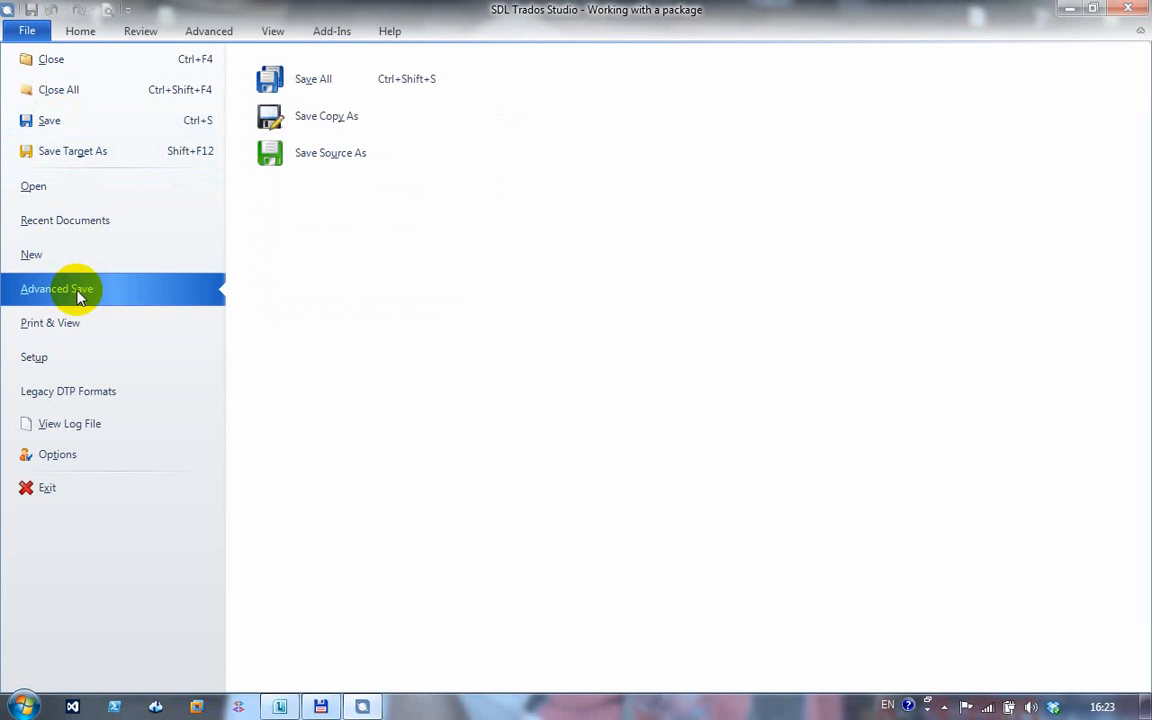
left_click(333, 156)
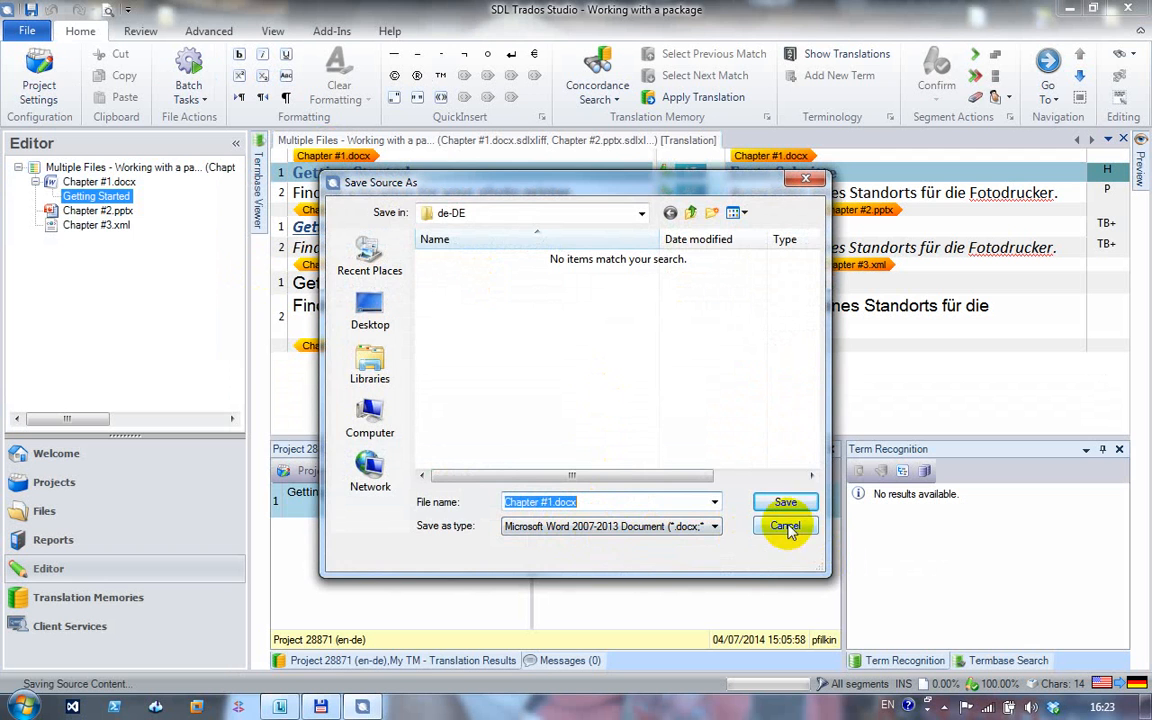
left_click(769, 499)
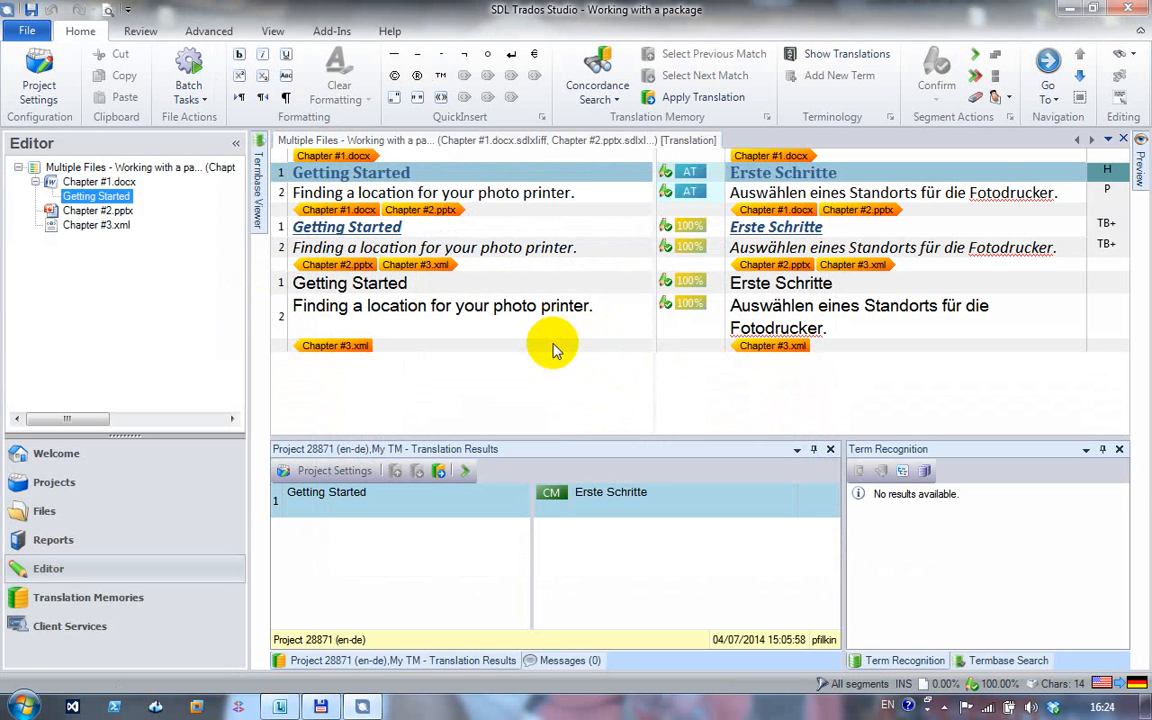
- Examine the full file name and file type offered by Save Copy As for Chapter #1, then cancel
left_click(29, 31)
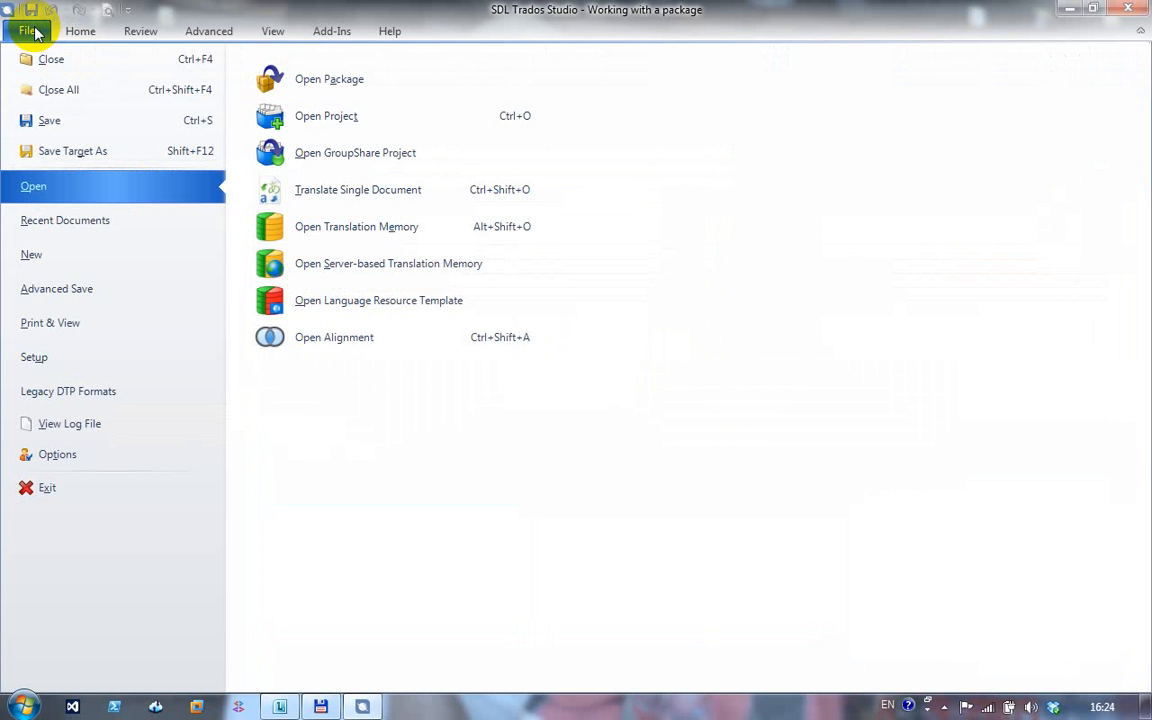
left_click(85, 292)
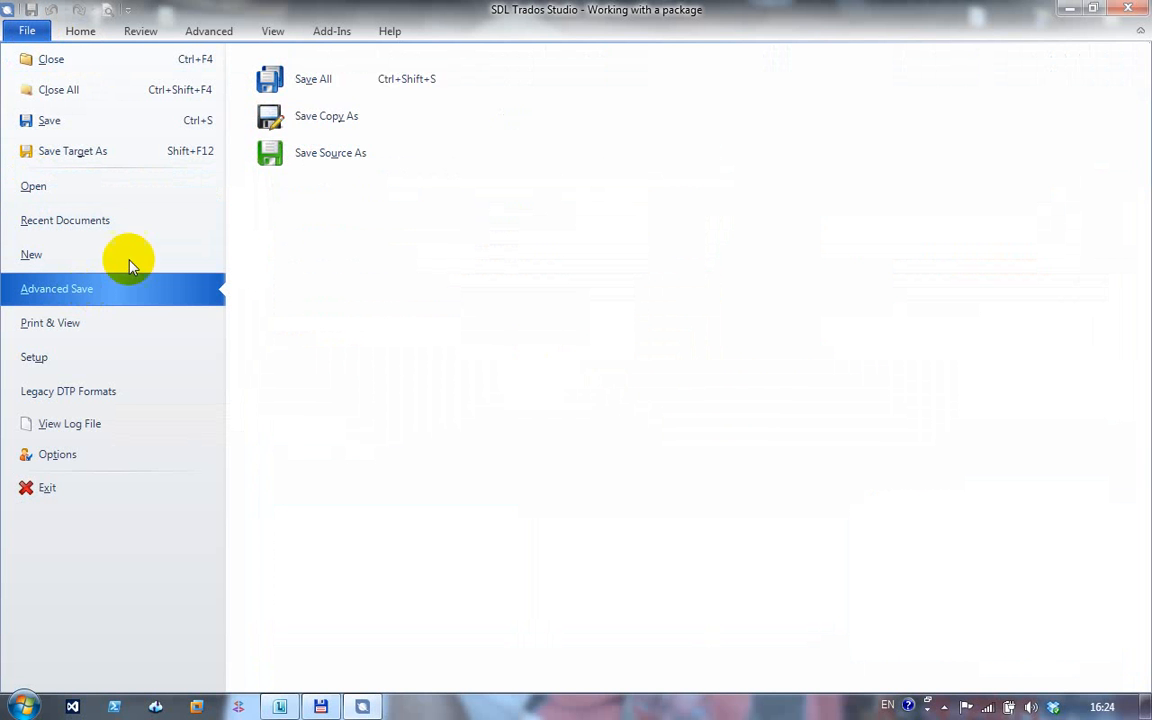
left_click(366, 122)
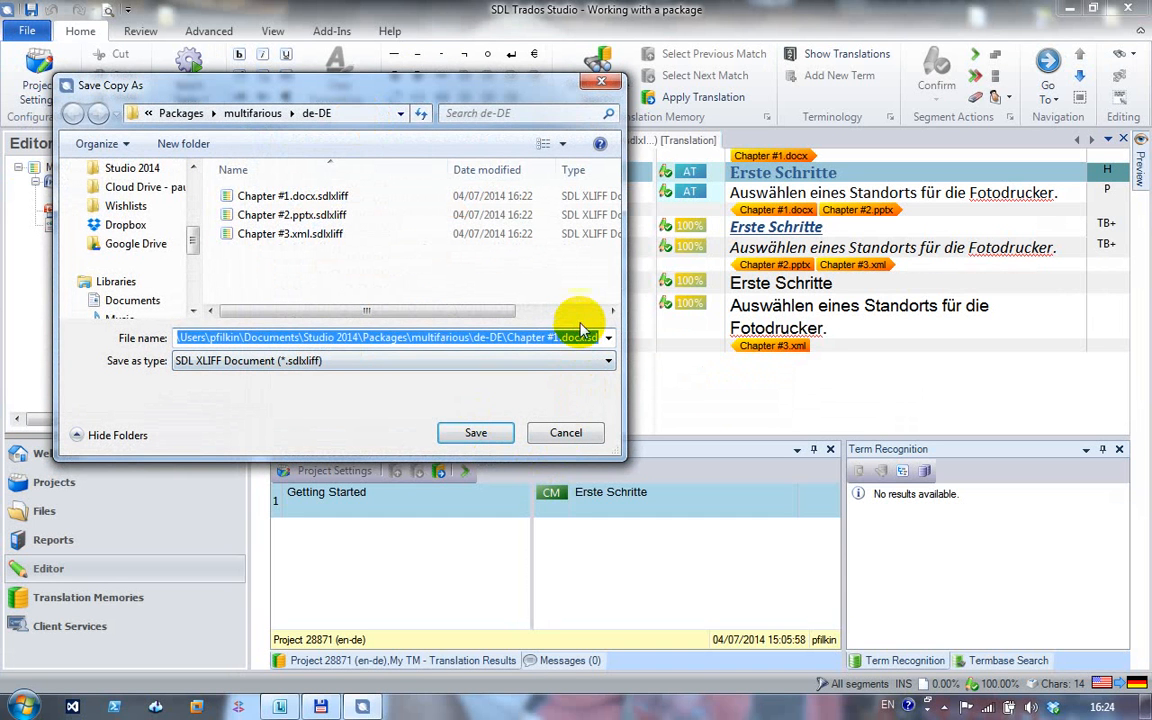
left_click(575, 337)
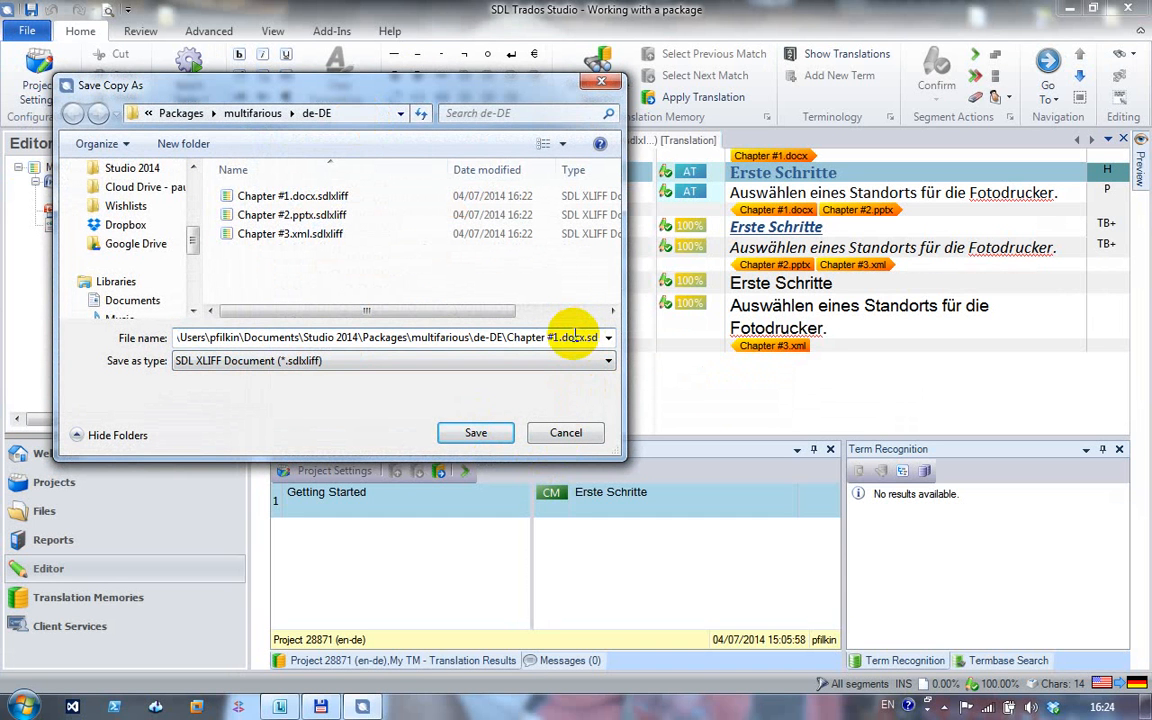
key("End")
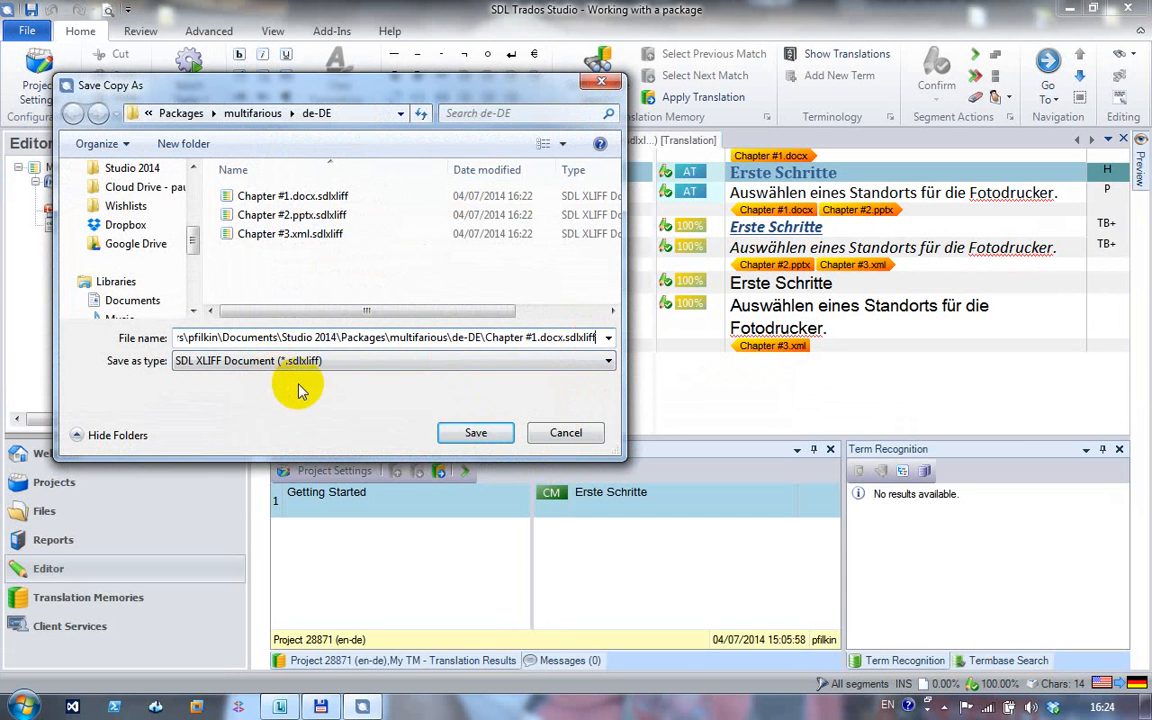
left_click(585, 438)
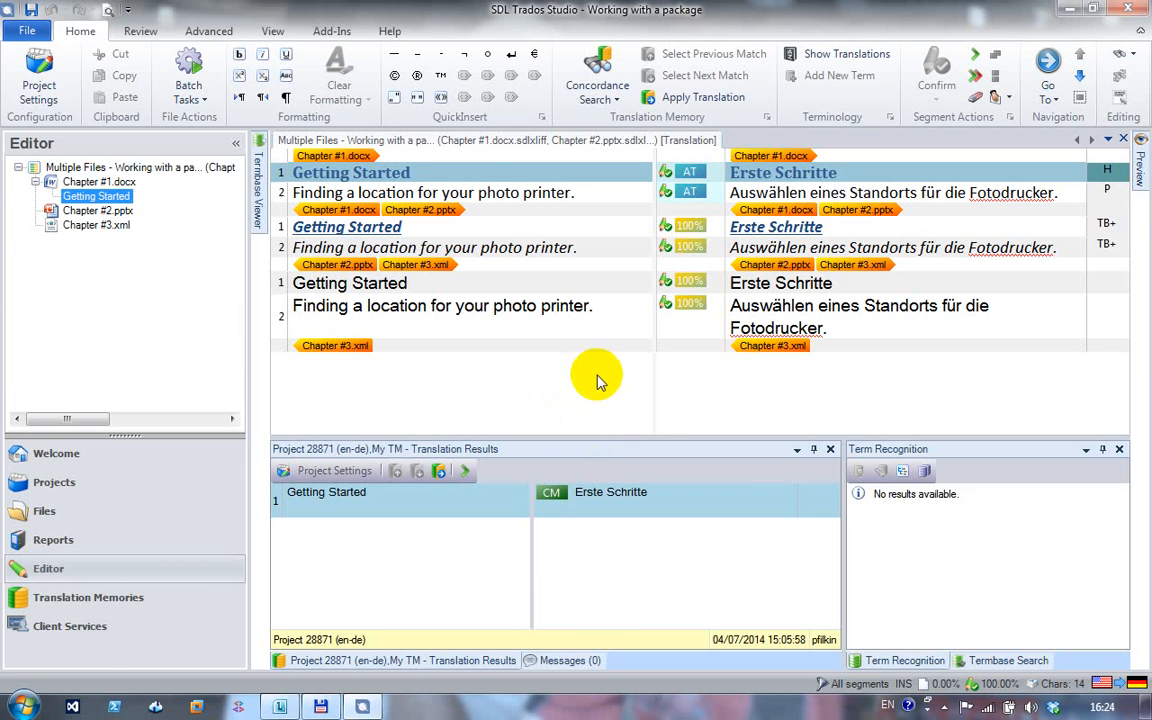
- Close the merged chapter files in the editor and select Chapter #2.pptx.sdlxliff in the project's file list
left_click(1123, 139)
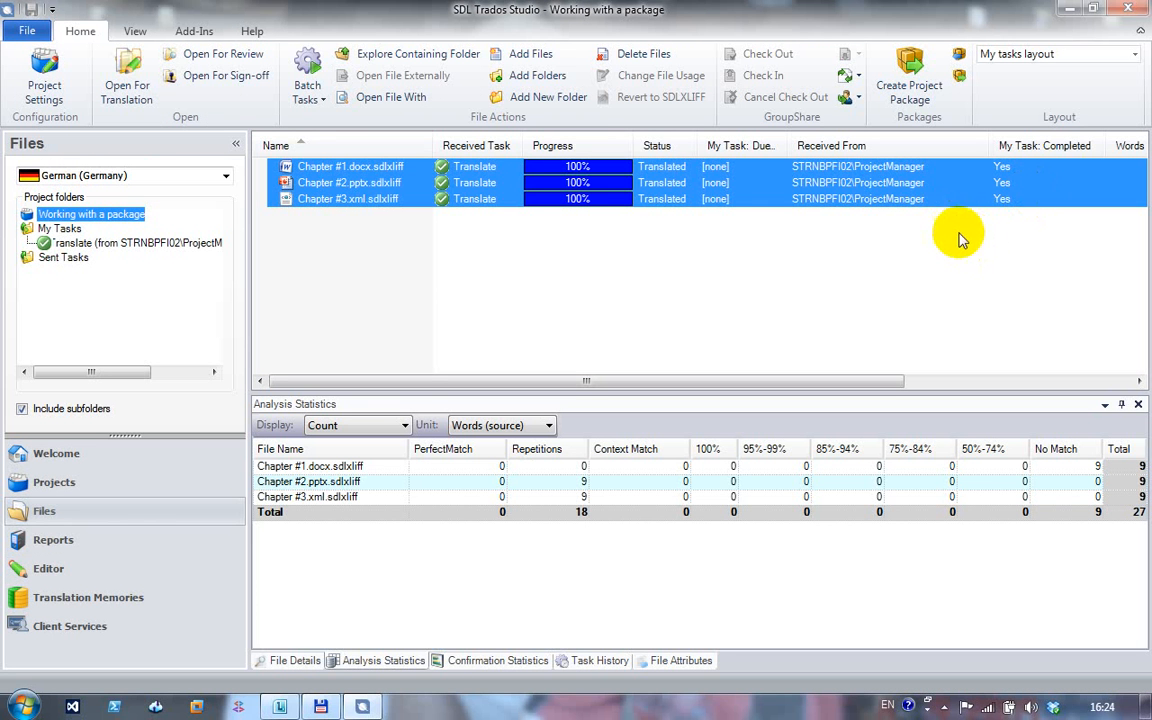
left_click(316, 184)
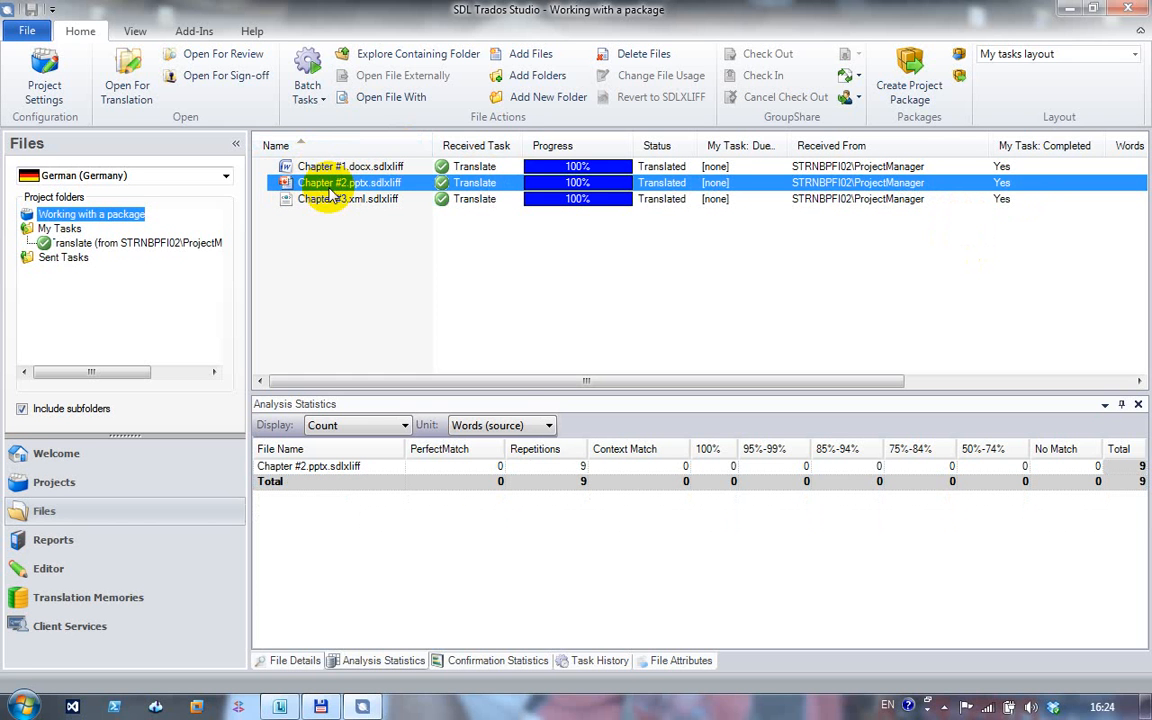
- Examine the location and file version choices of the Export files batch task, cancel it, and check the Generate Target Translations task
left_click(311, 100)
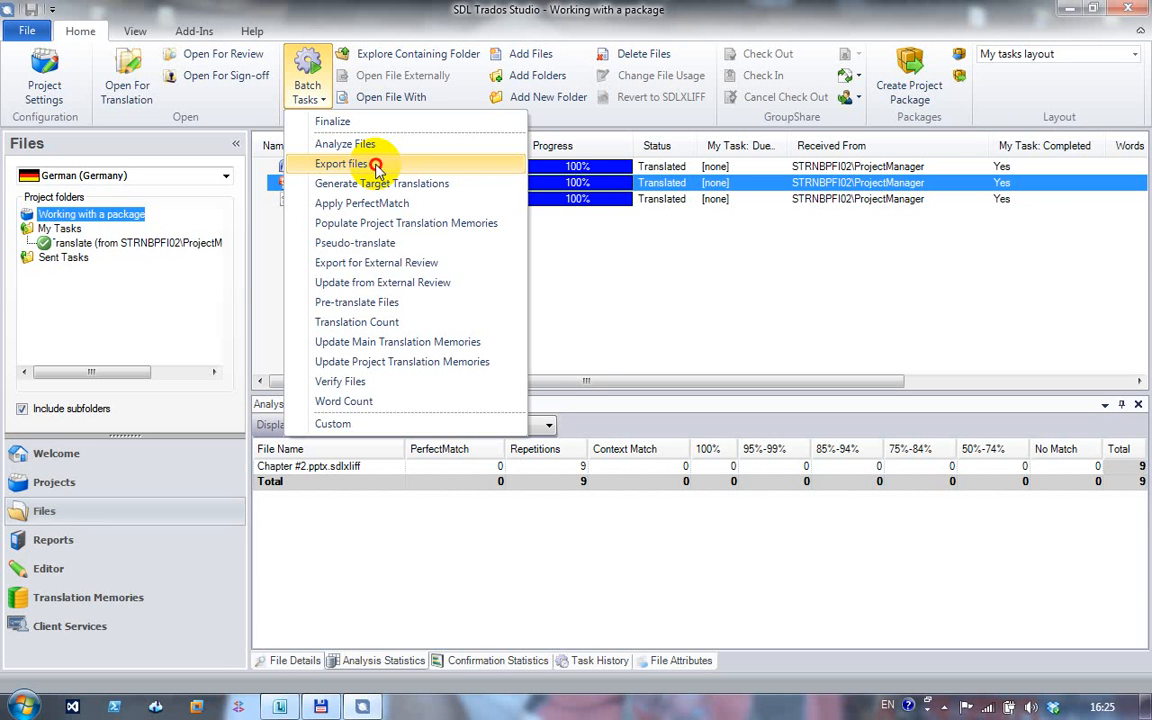
left_click(343, 165)
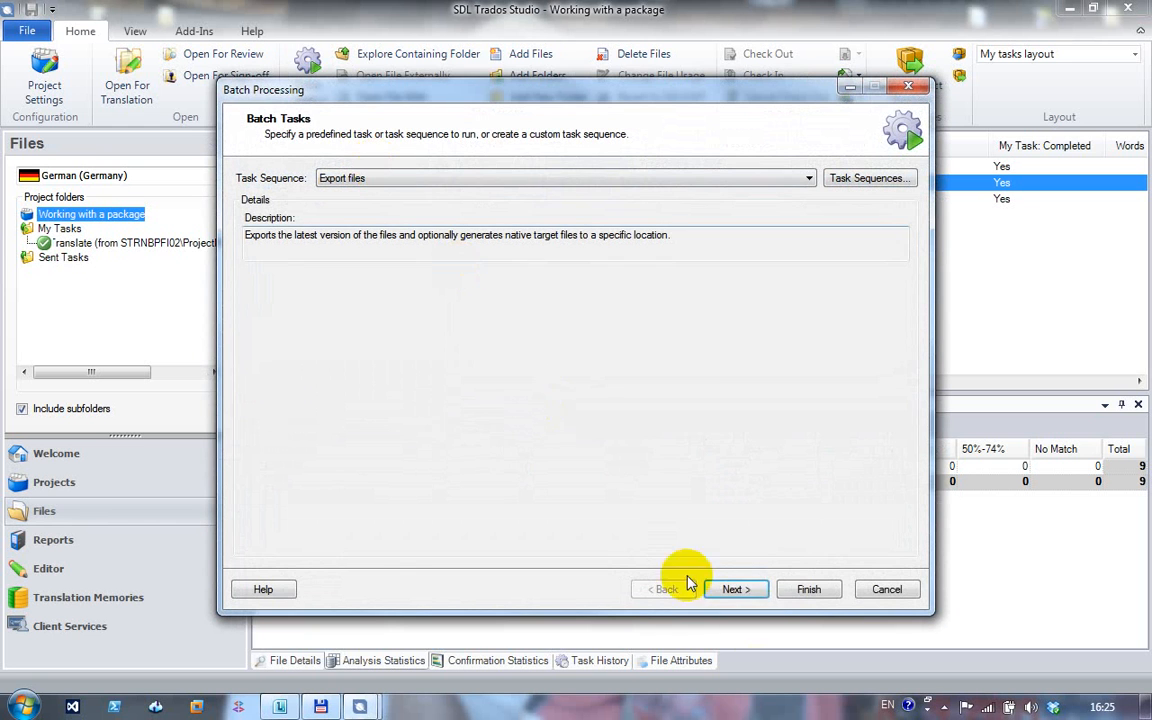
left_click(742, 589)
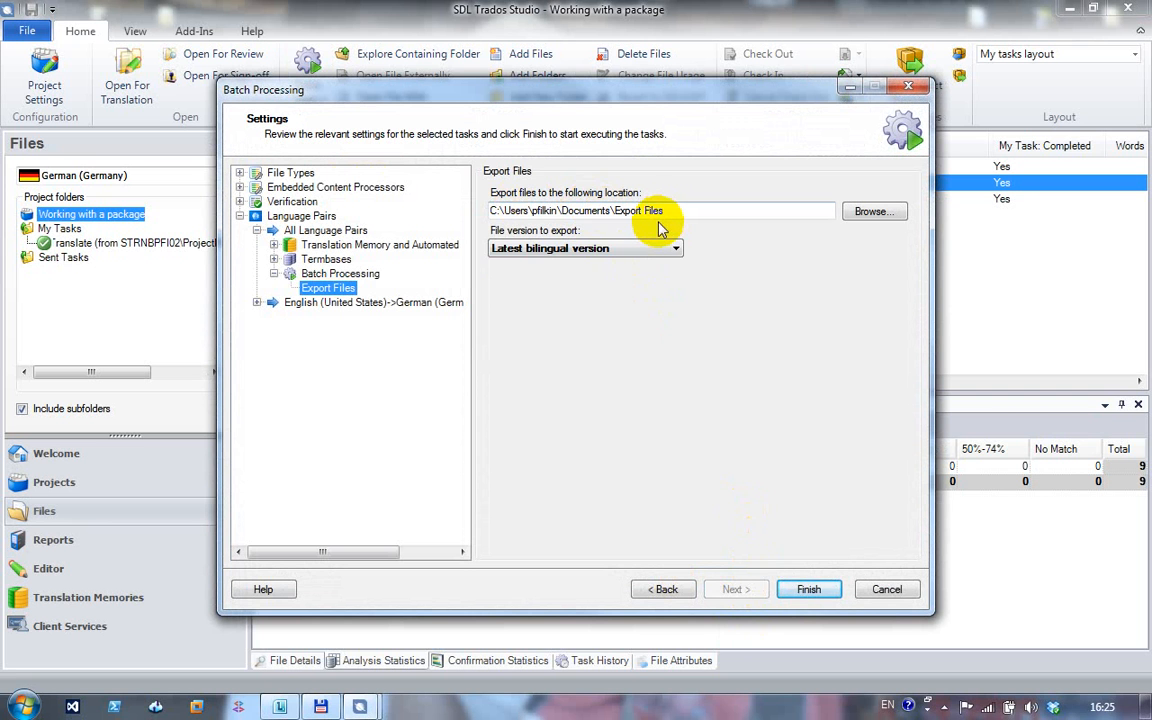
left_click(610, 248)
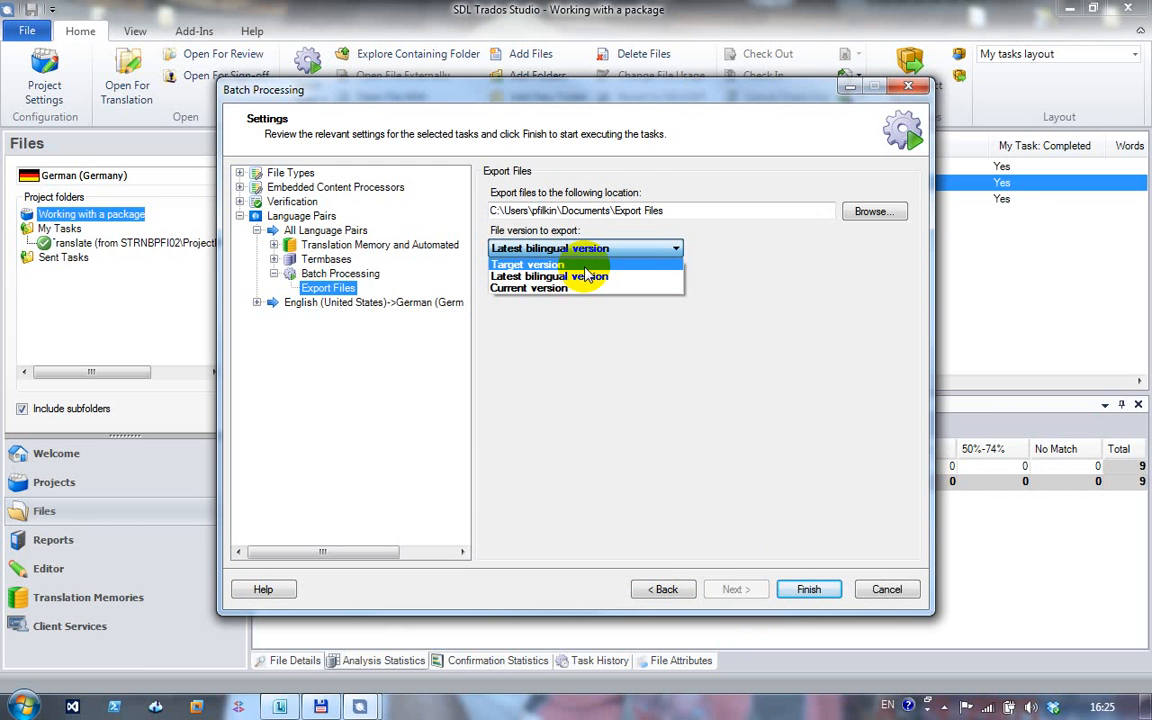
left_click(666, 334)
left_click(887, 589)
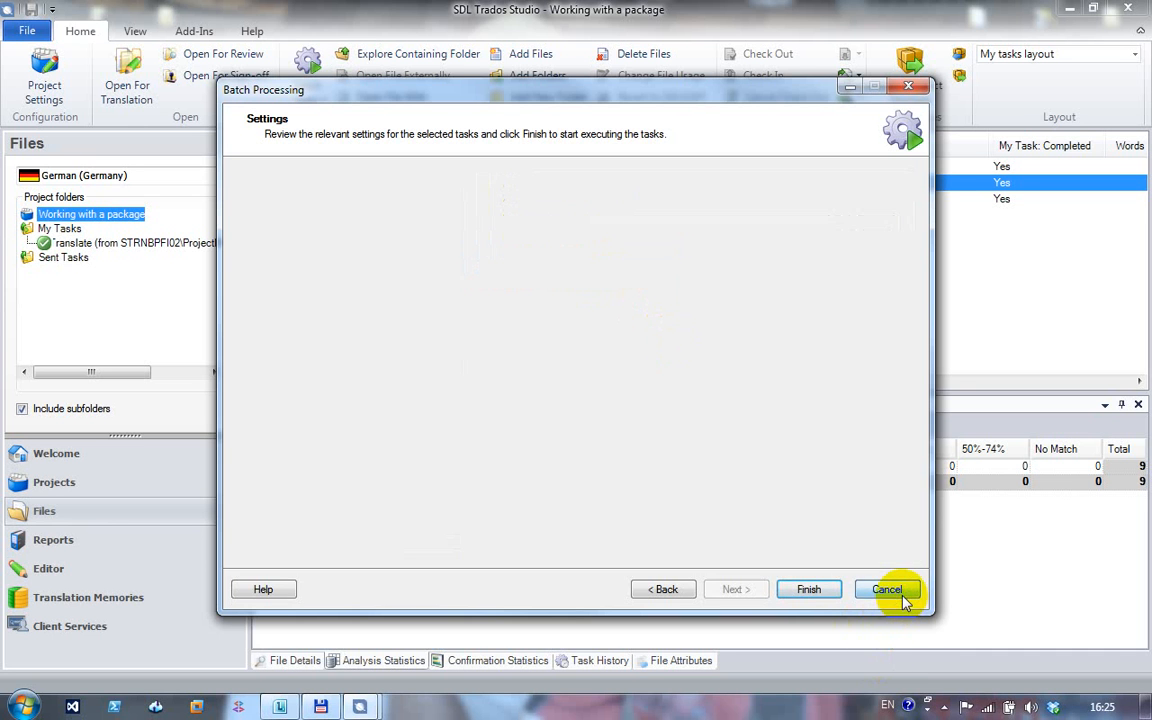
left_click(318, 92)
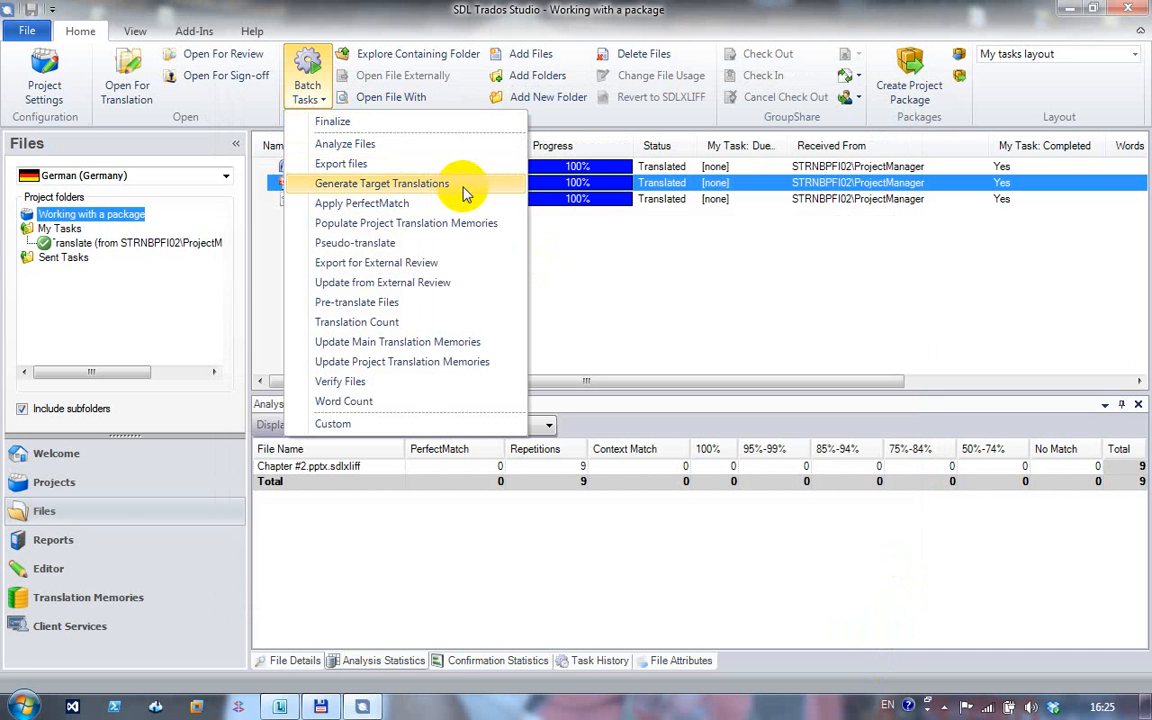
left_click(658, 248)
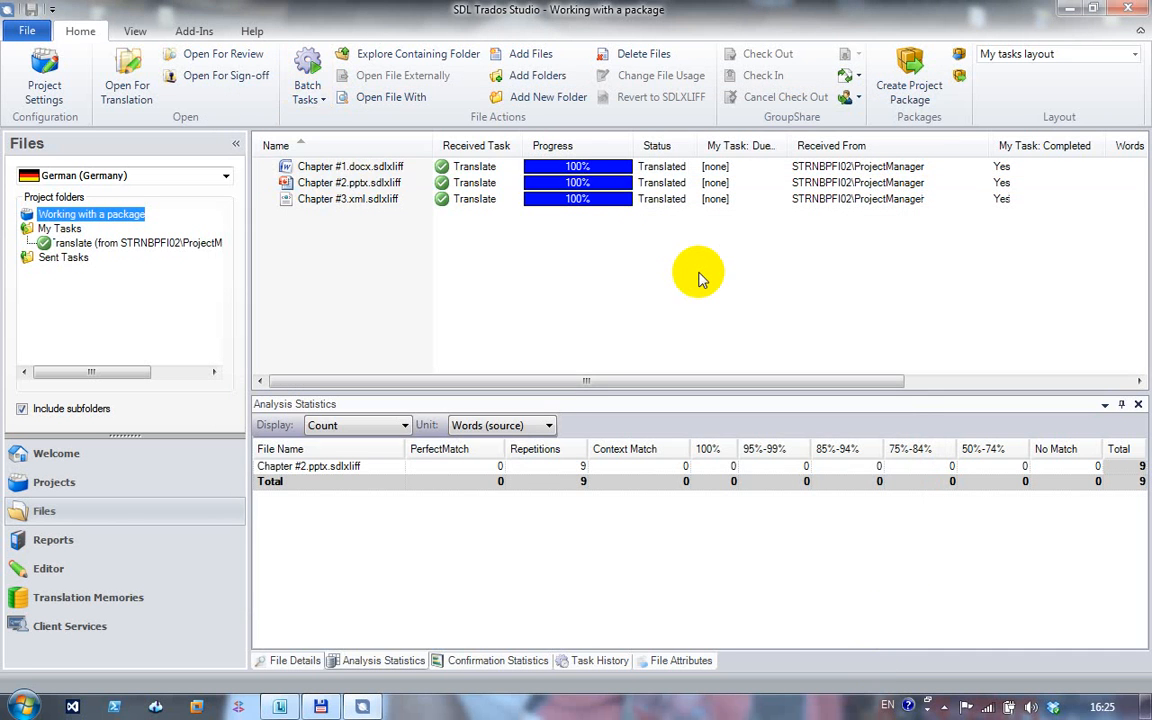
- Open Chapter #1.docx.sdlxliff for translation, check the target document preview command, and close the file
double_click(380, 166)
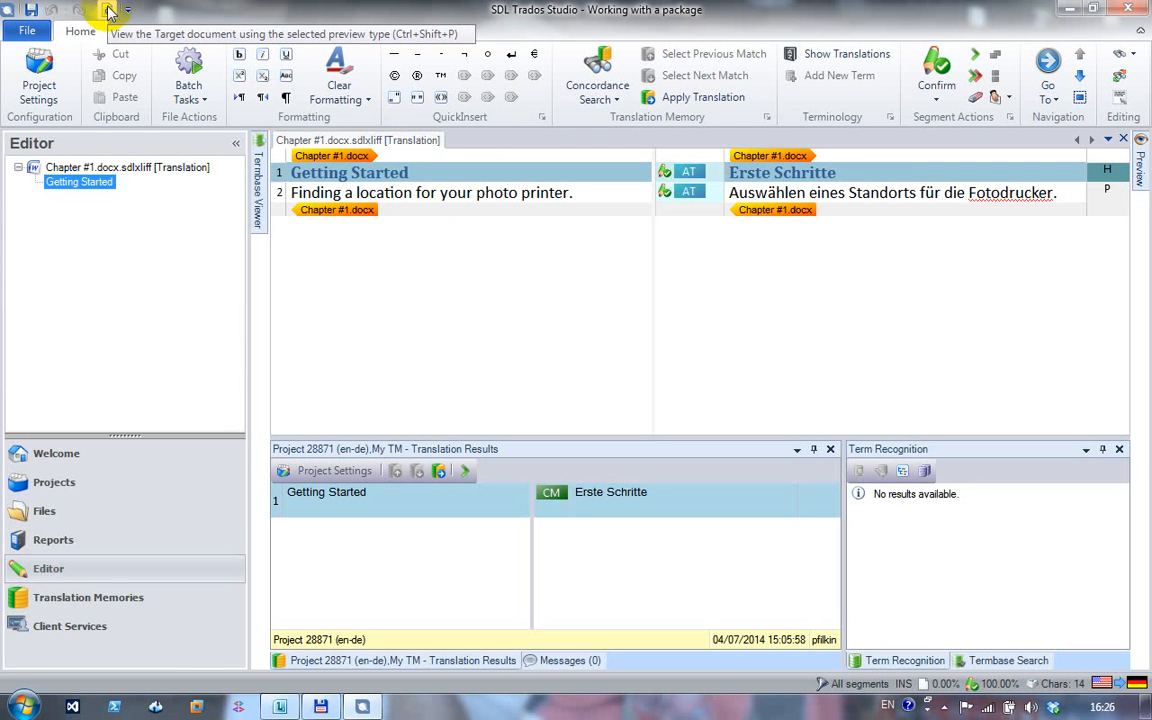
left_click(1125, 143)
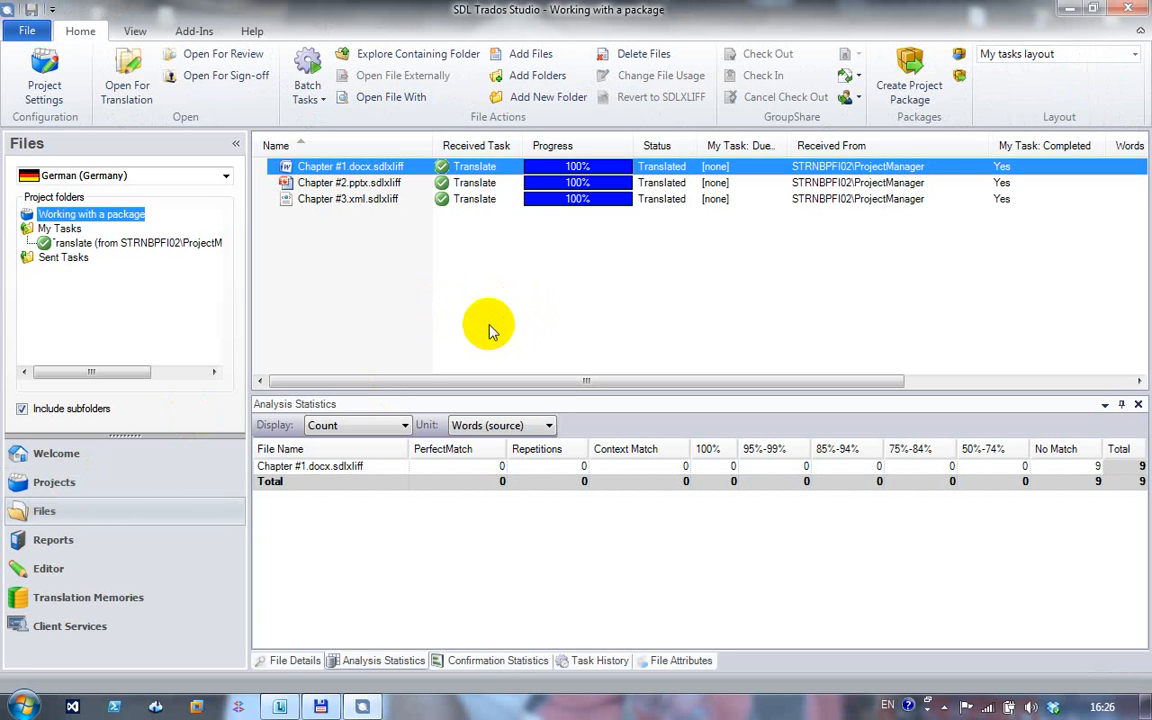
- Find the "Working with a package" project in the projects list and open its project folder
left_click(52, 480)
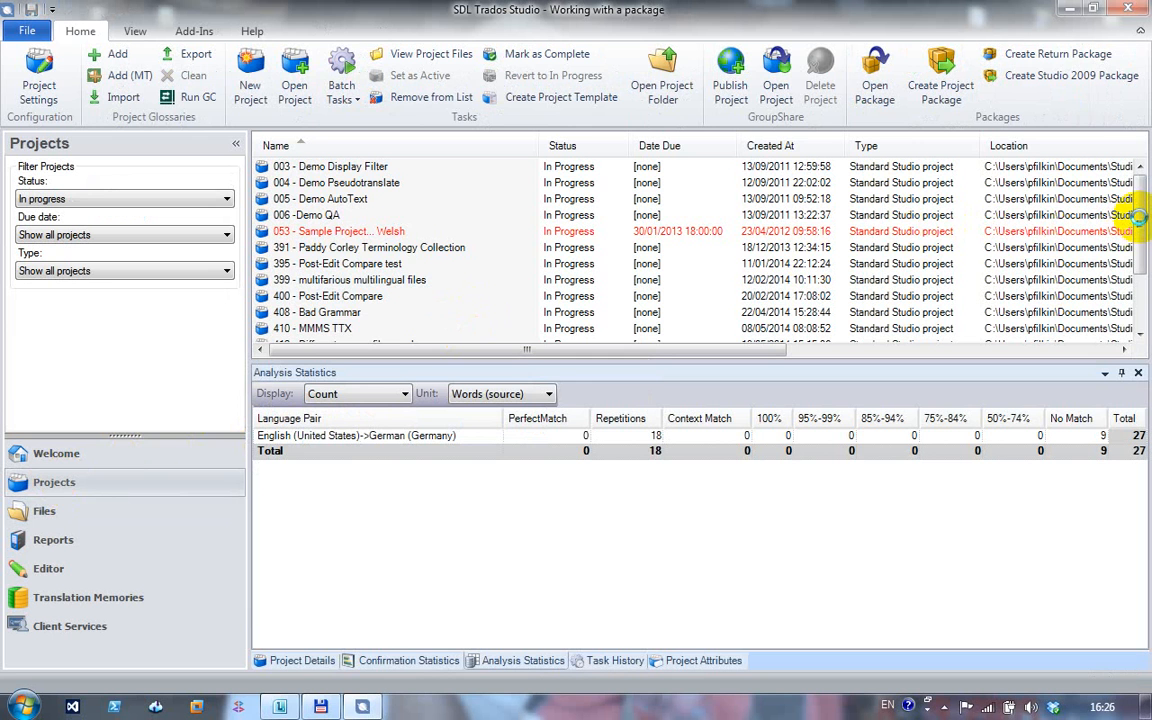
scroll(1138, 218, "down", 3)
scroll(1138, 218, "up", 3)
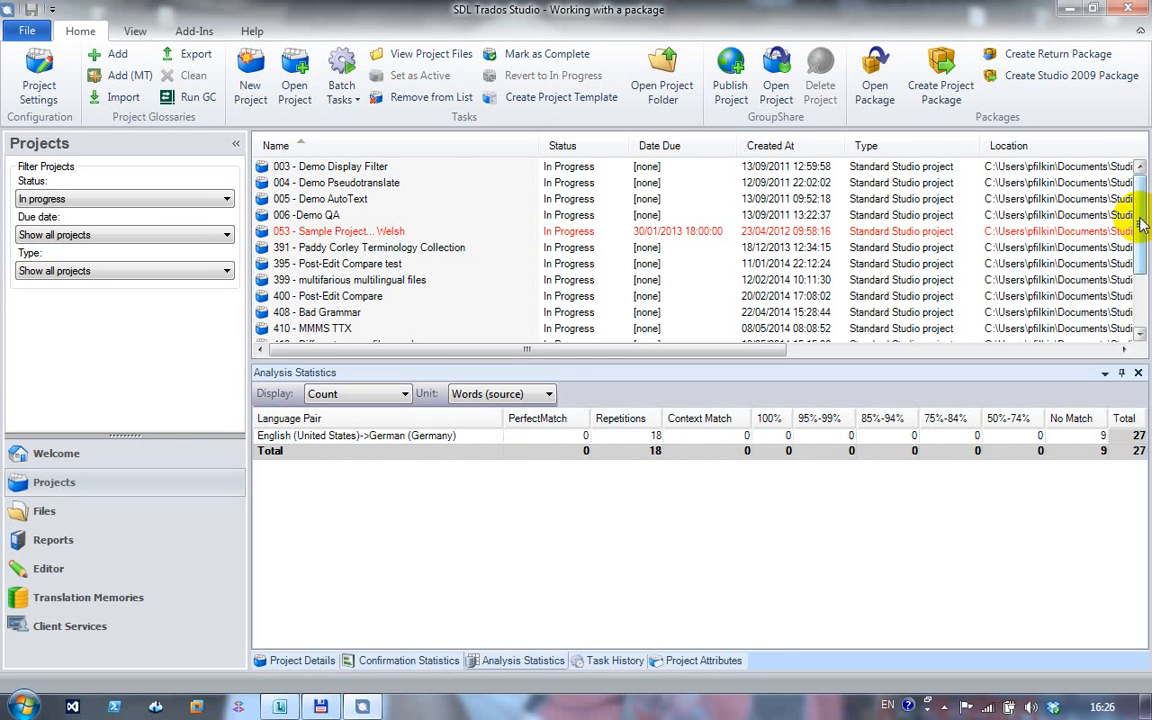
scroll(1143, 290, "down", 3)
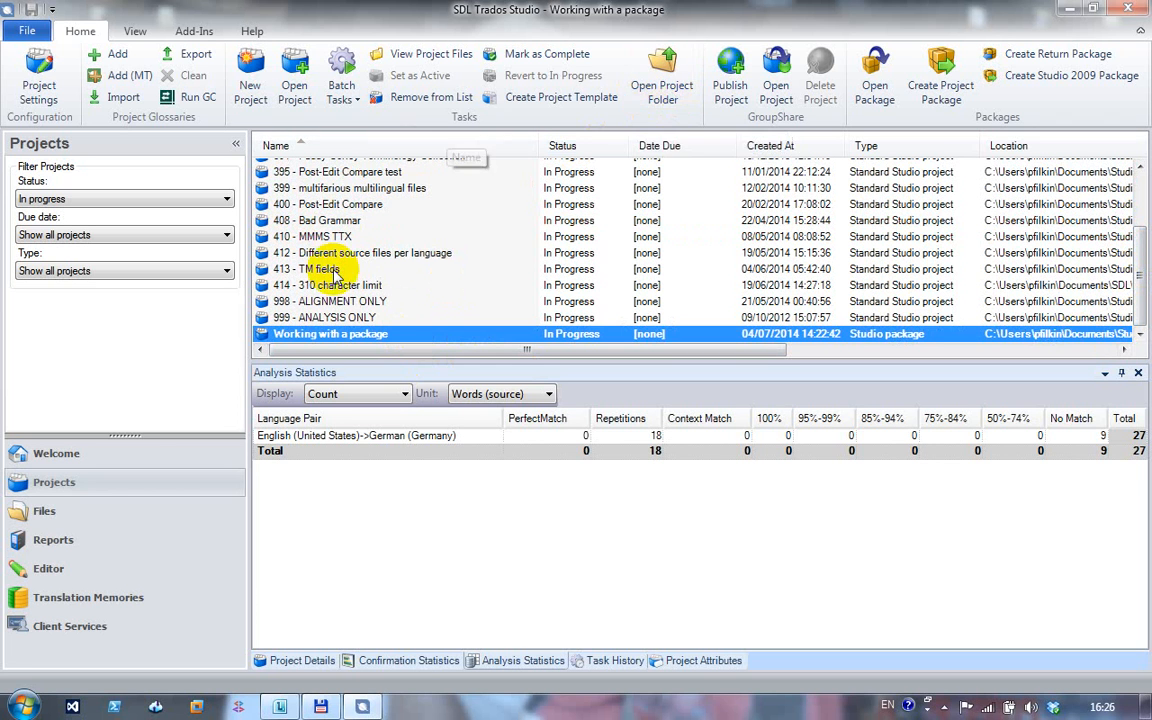
right_click(410, 331)
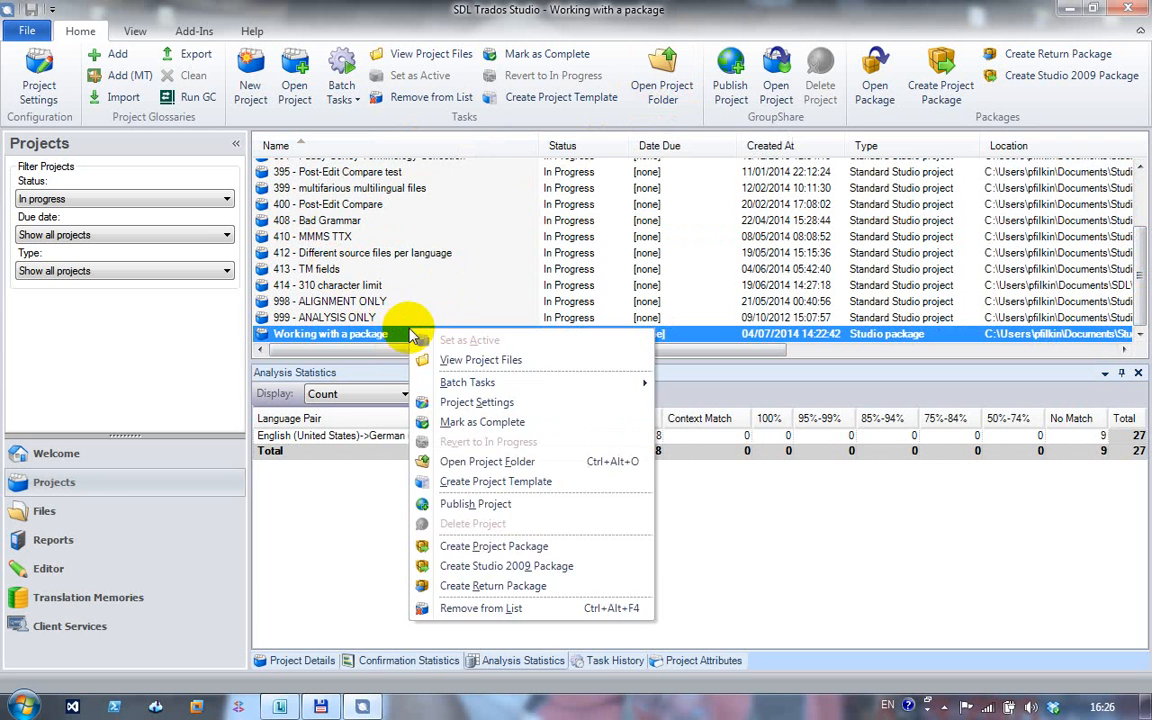
left_click(472, 461)
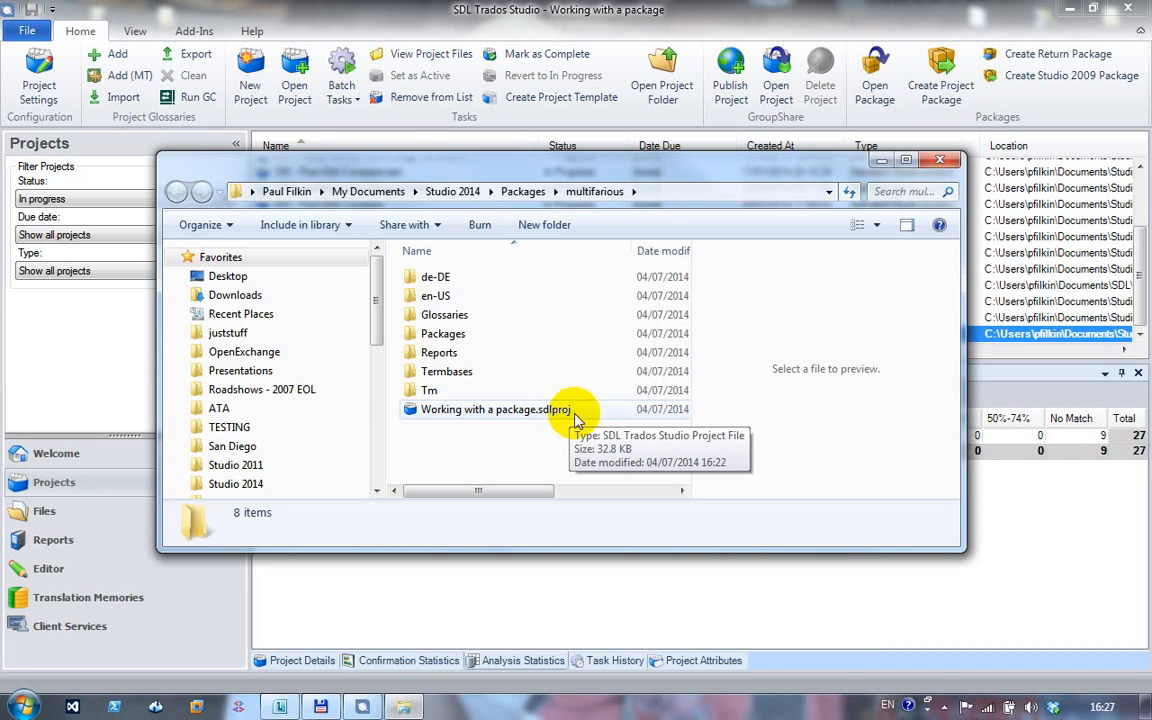
- Compare the files in the project's en-US source folder with those in its de-DE target folder
double_click(438, 296)
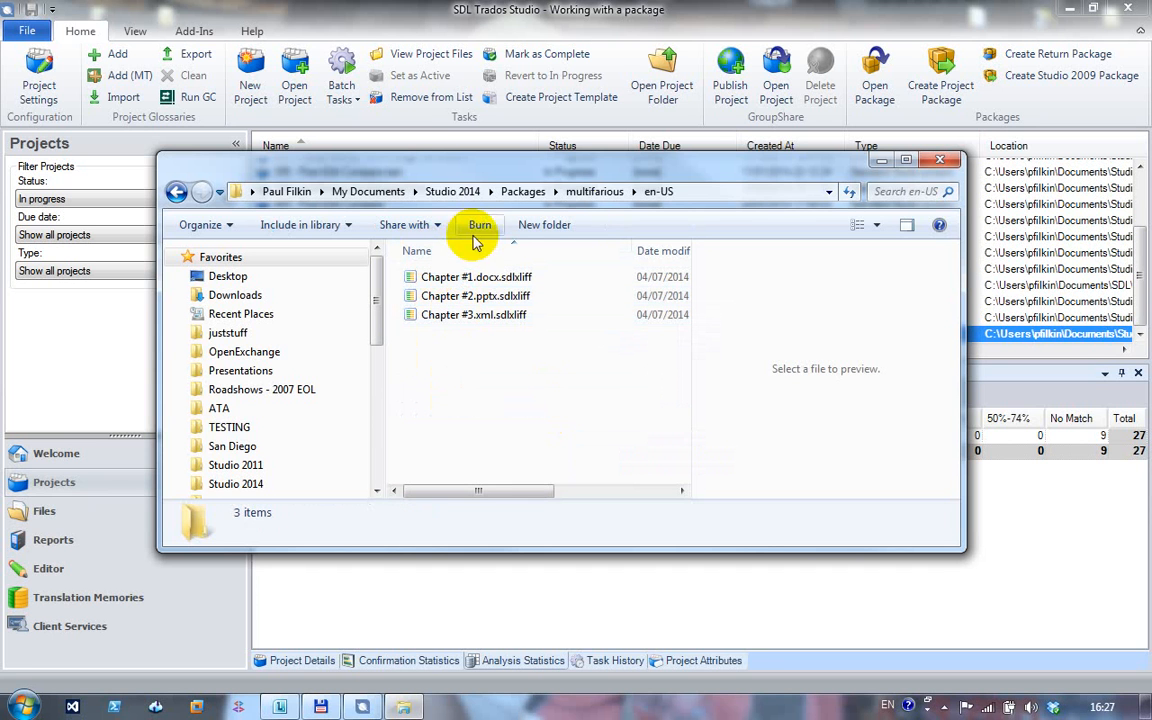
left_click(590, 191)
double_click(434, 279)
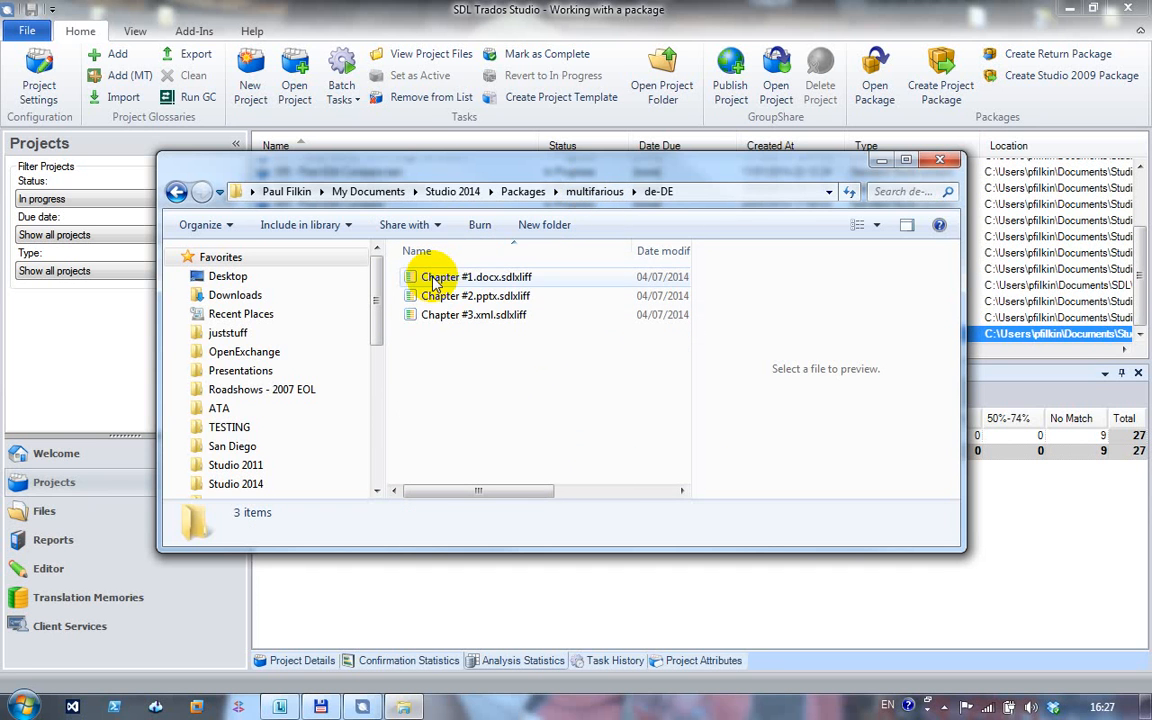
left_click(590, 192)
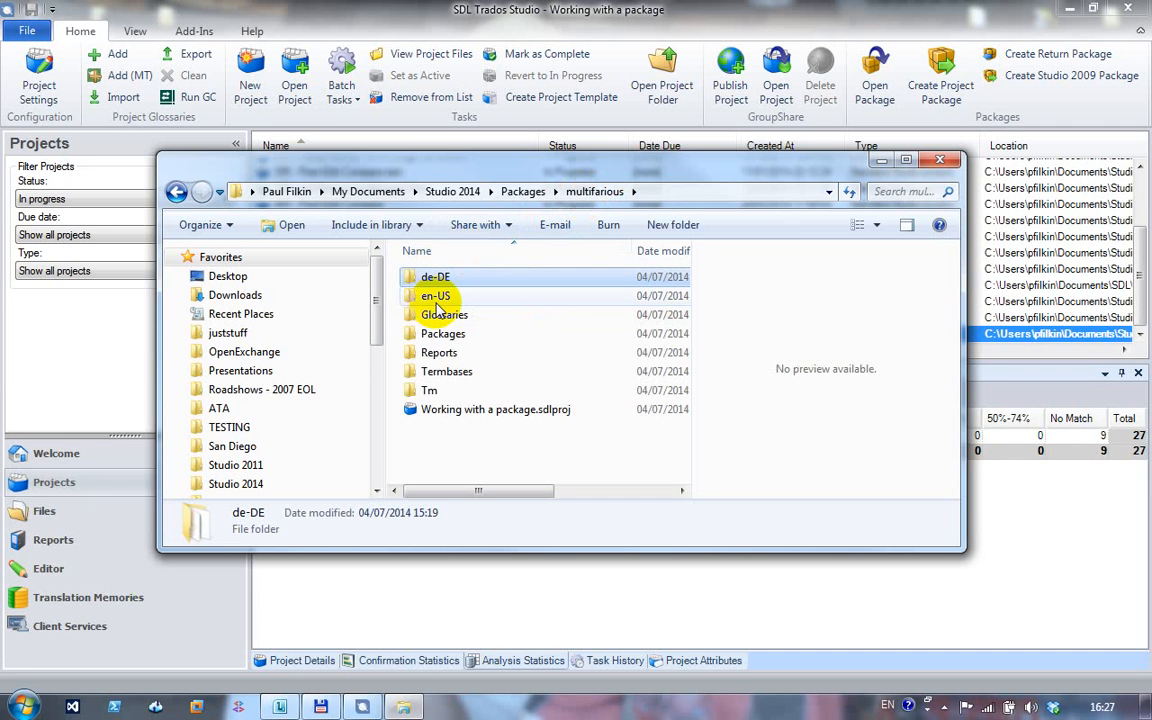
double_click(436, 297)
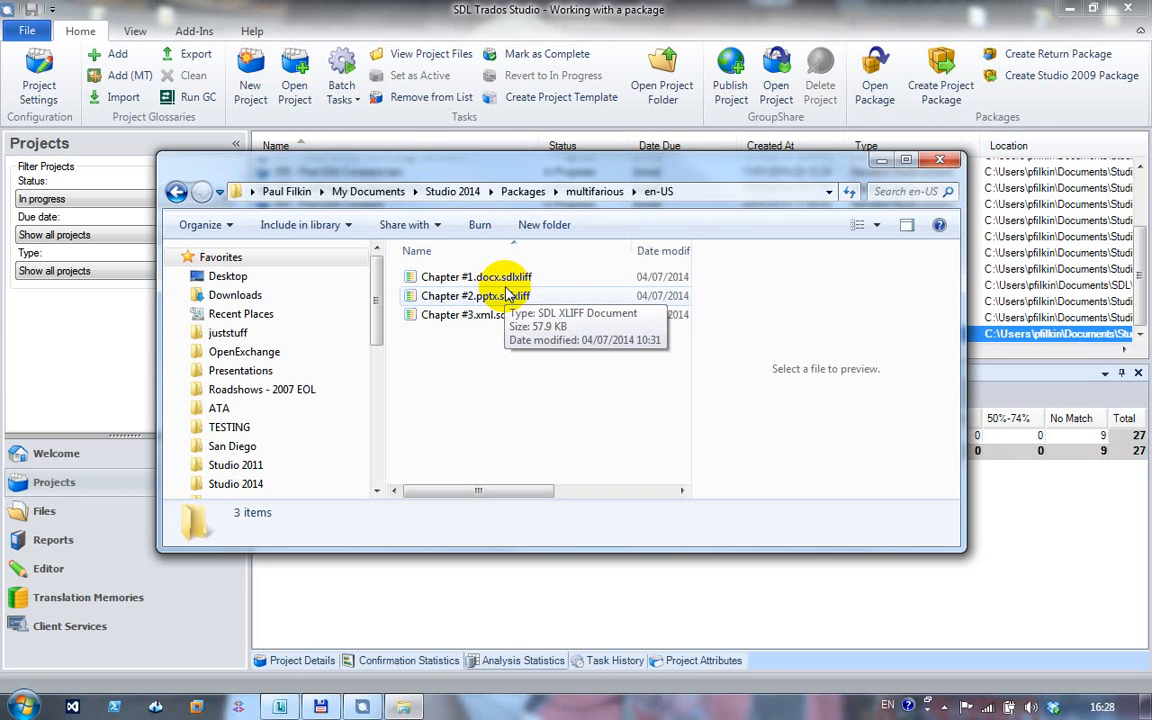
left_click(594, 197)
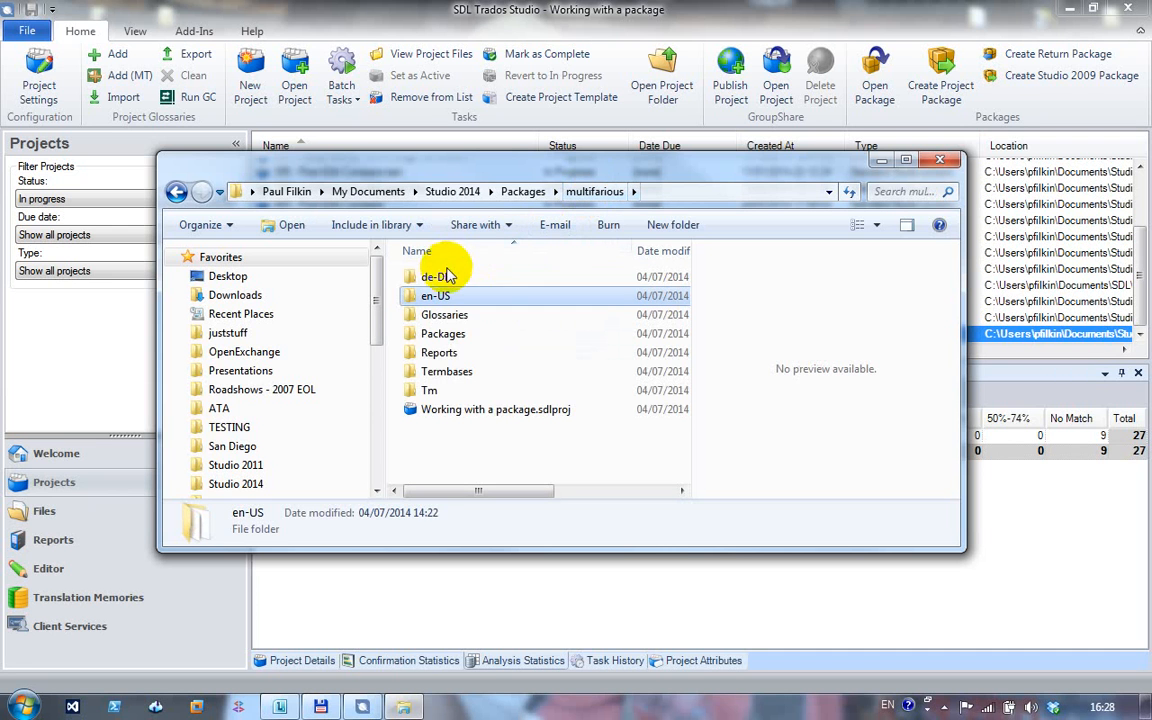
double_click(440, 276)
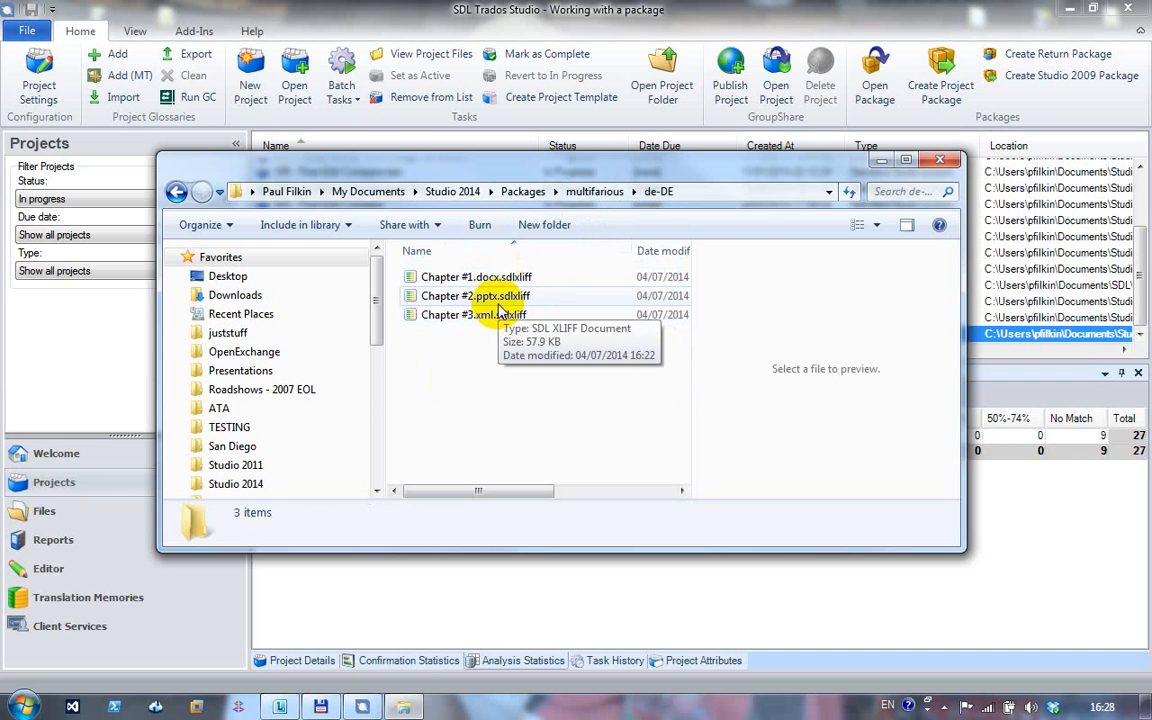
- Examine the contents of the project folder's Tm and Termbases subfolders
left_click(592, 192)
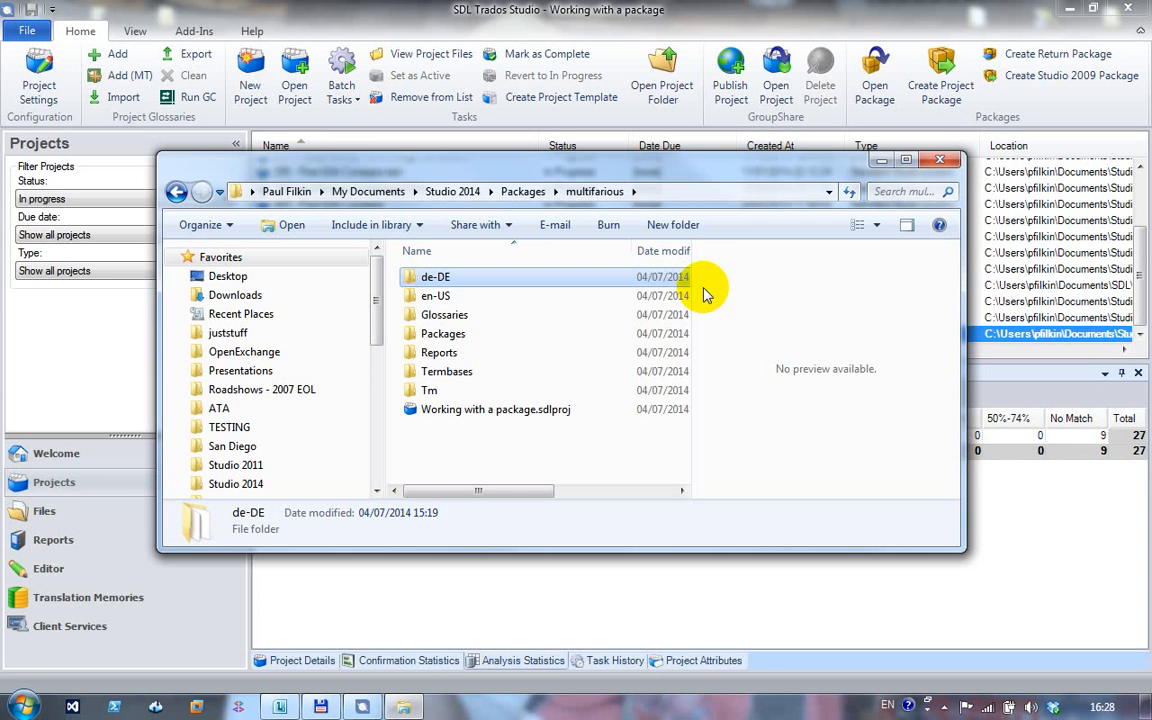
left_click_drag(748, 172, 520, 182)
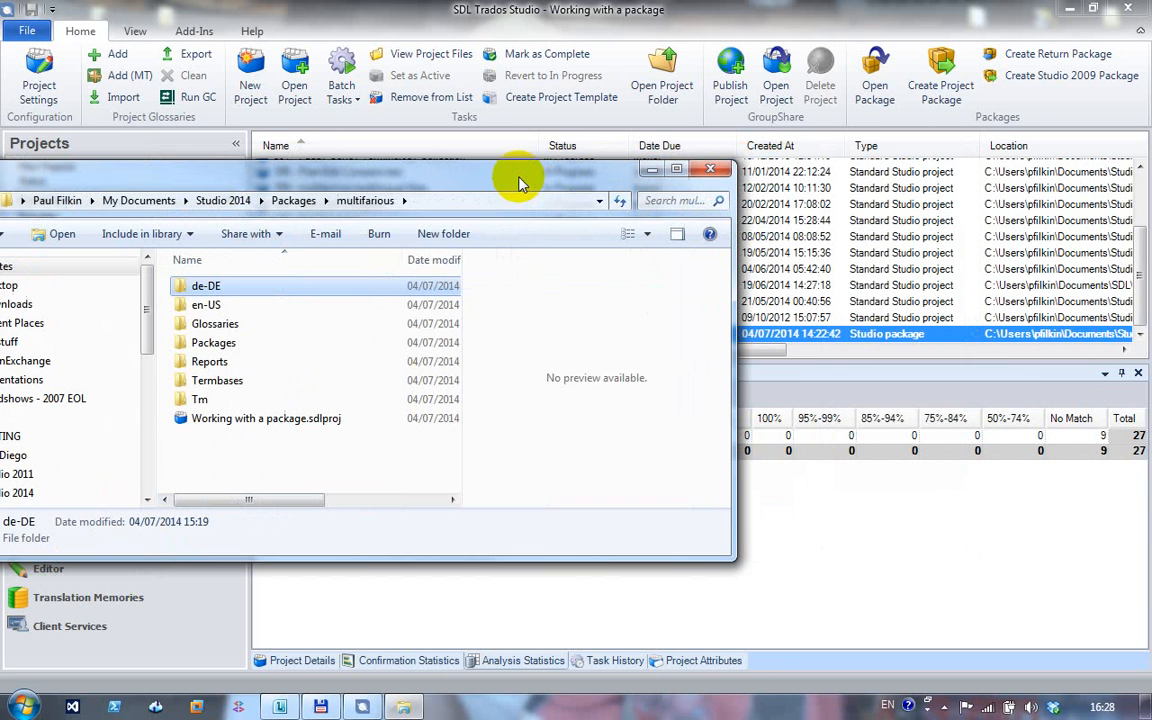
left_click(200, 401)
double_click(200, 401)
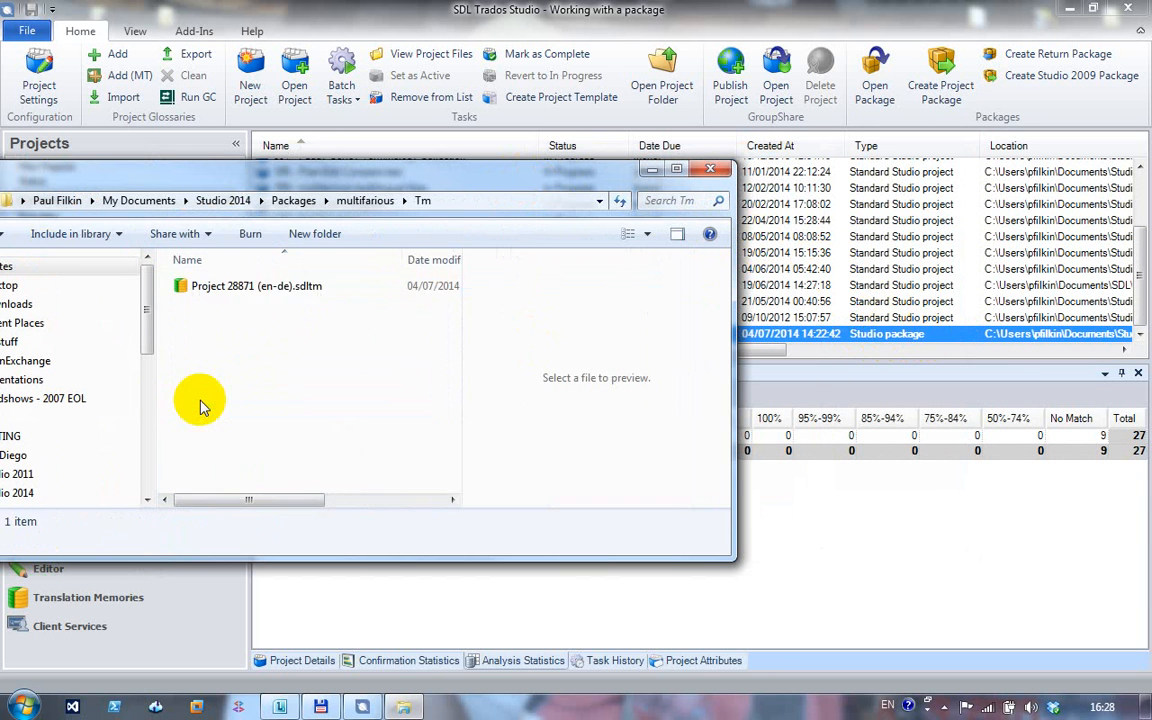
left_click_drag(293, 175, 487, 184)
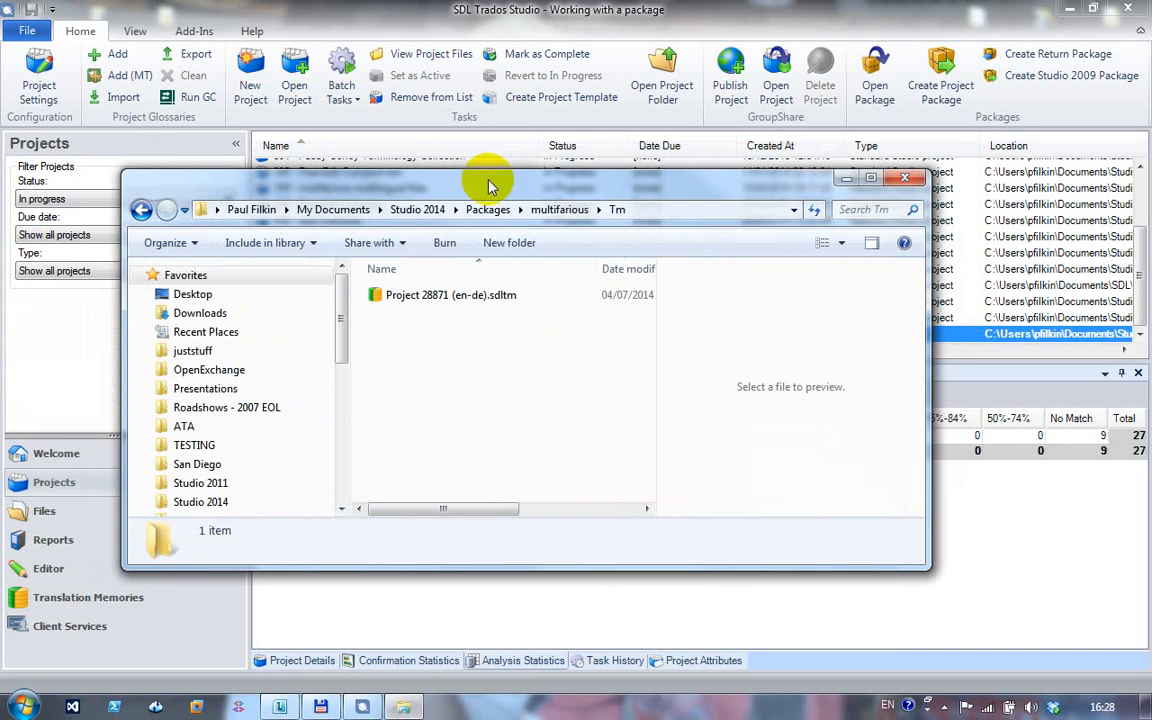
left_click(141, 209)
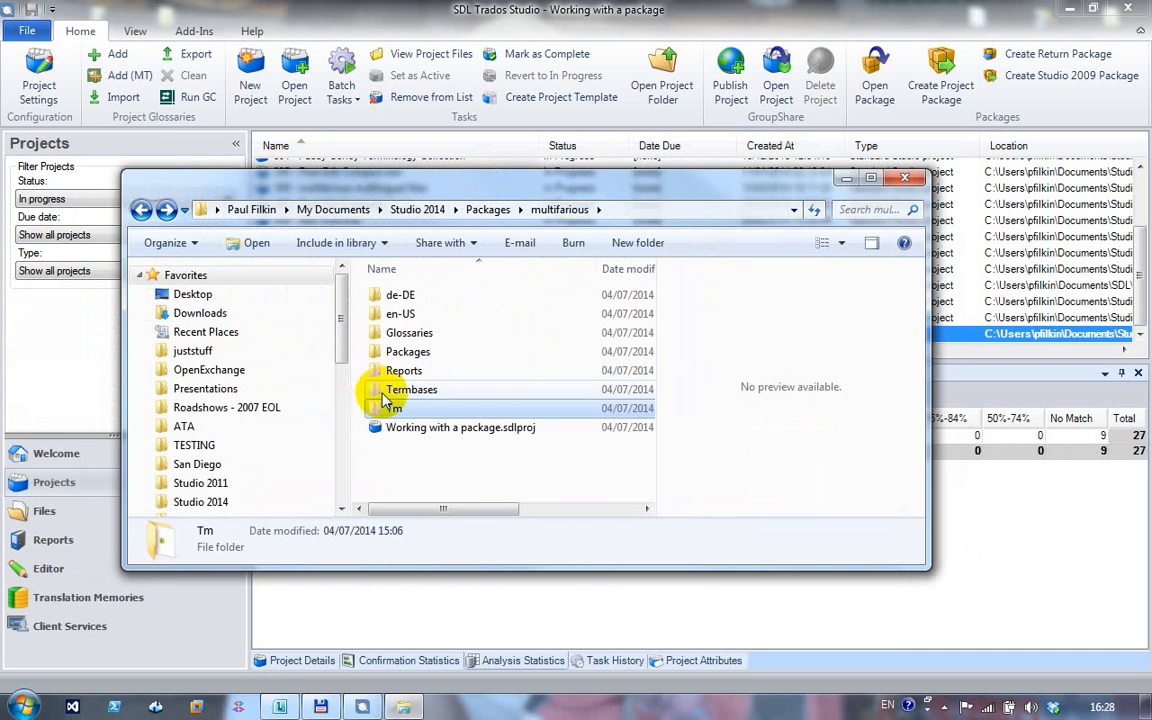
double_click(368, 389)
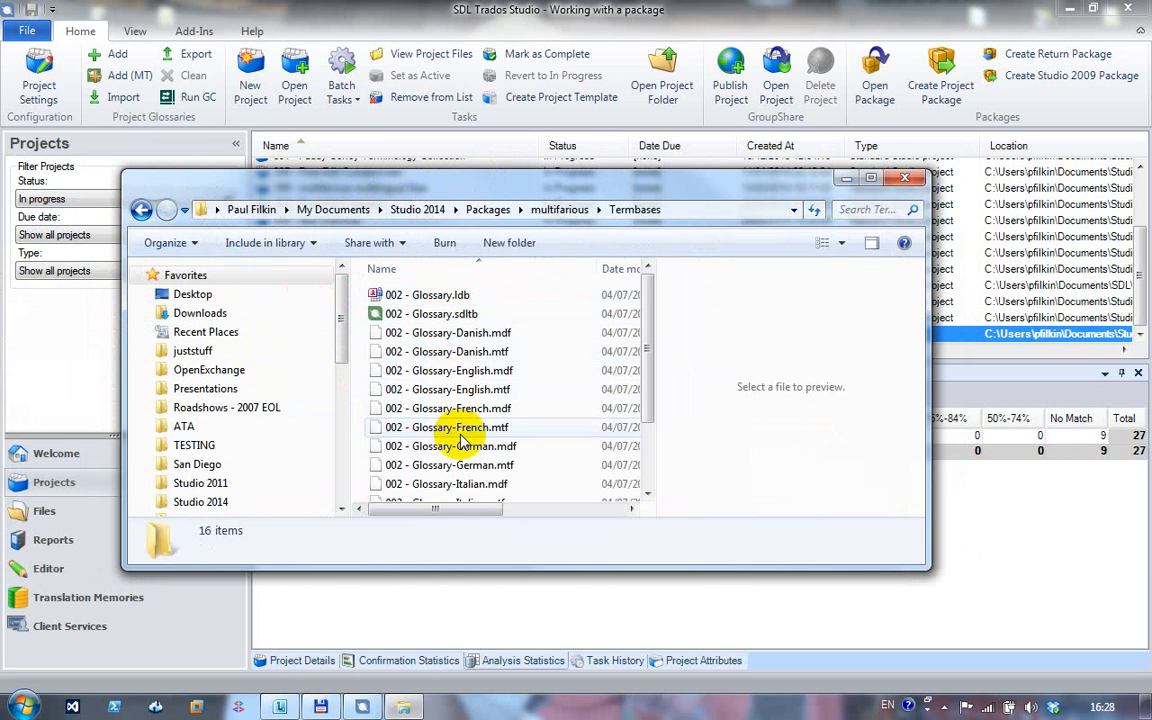
left_click(141, 211)
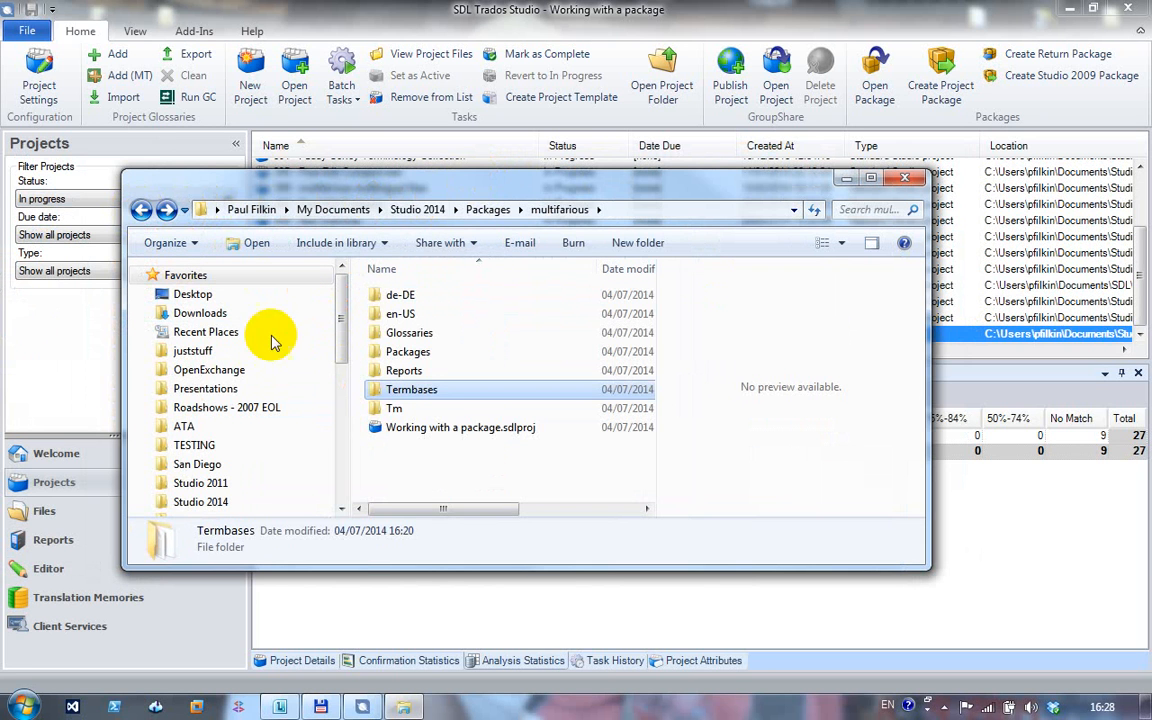
- Examine the package files in the In and Out subfolders of the project's Packages folder, and close the folder window
double_click(420, 352)
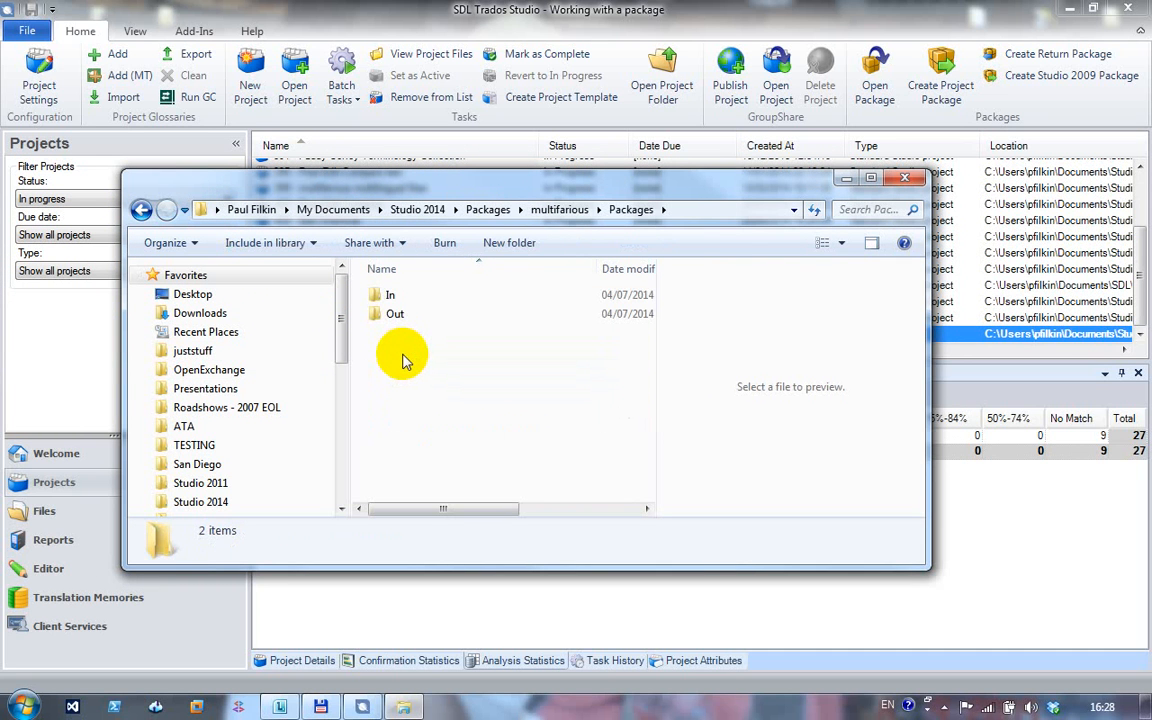
left_click(393, 297)
double_click(393, 298)
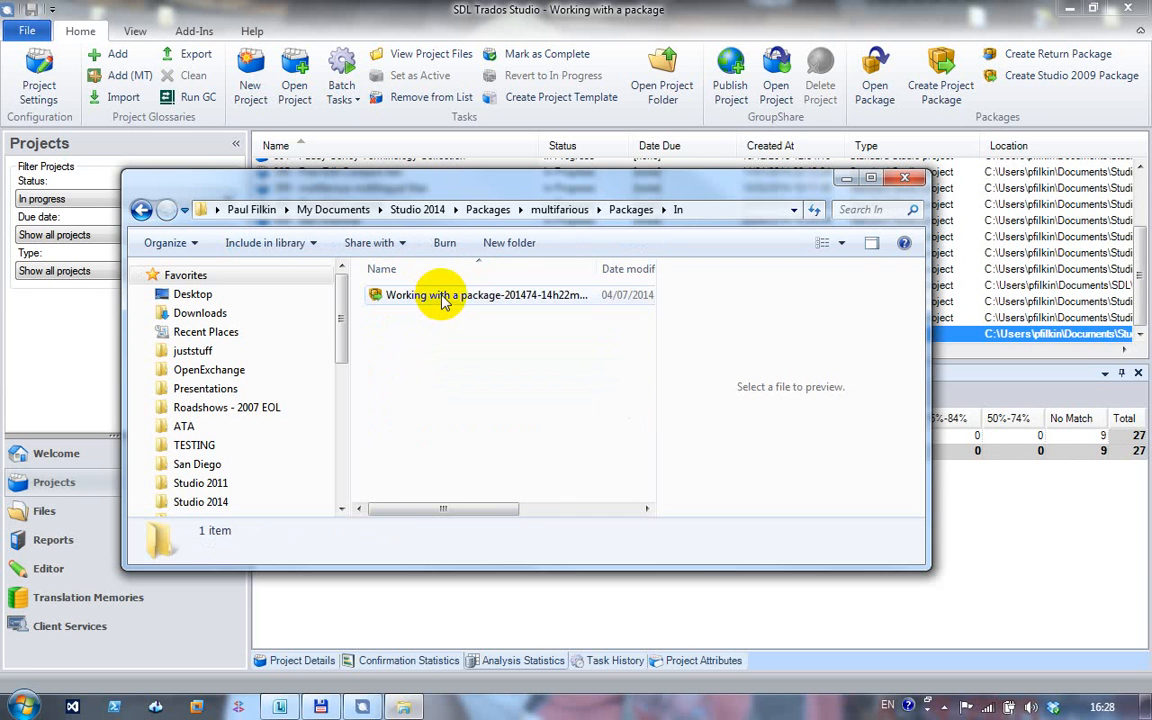
left_click(581, 298)
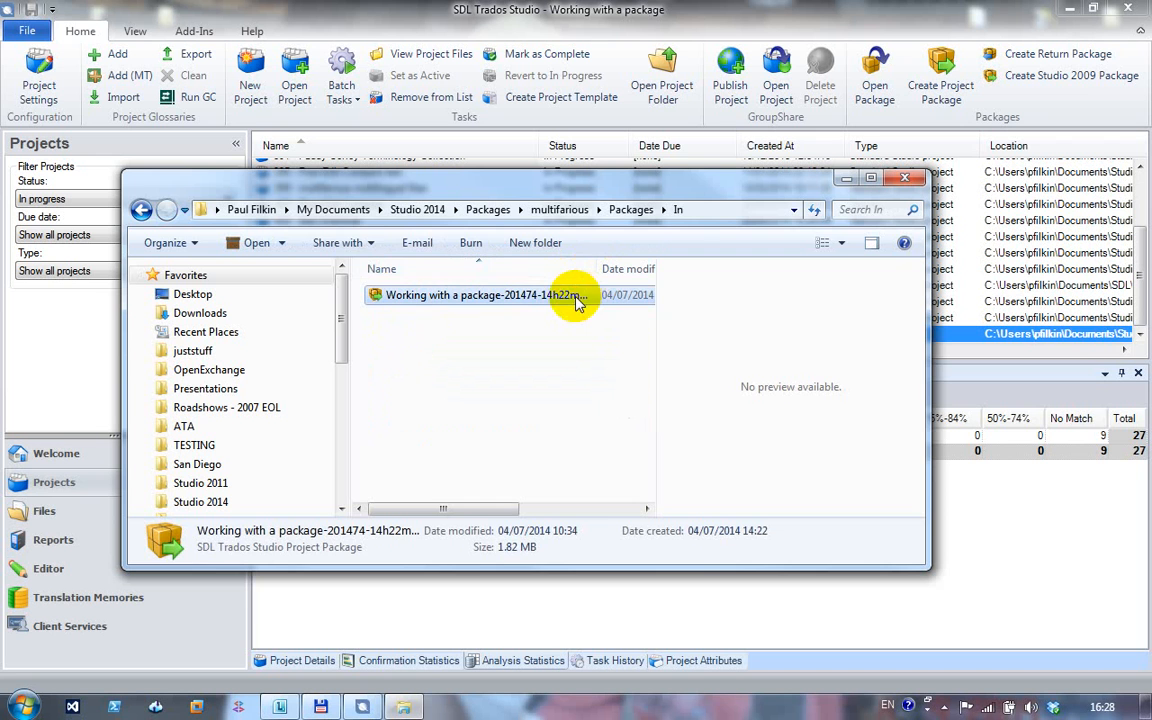
left_click(141, 212)
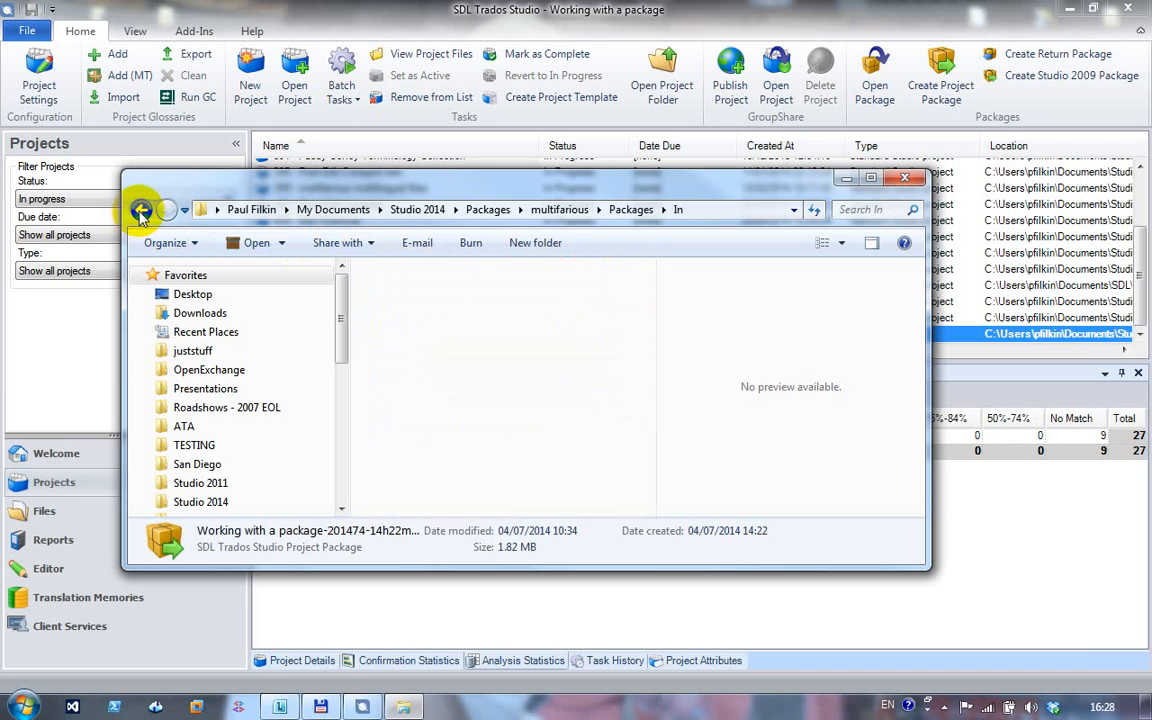
left_click(392, 314)
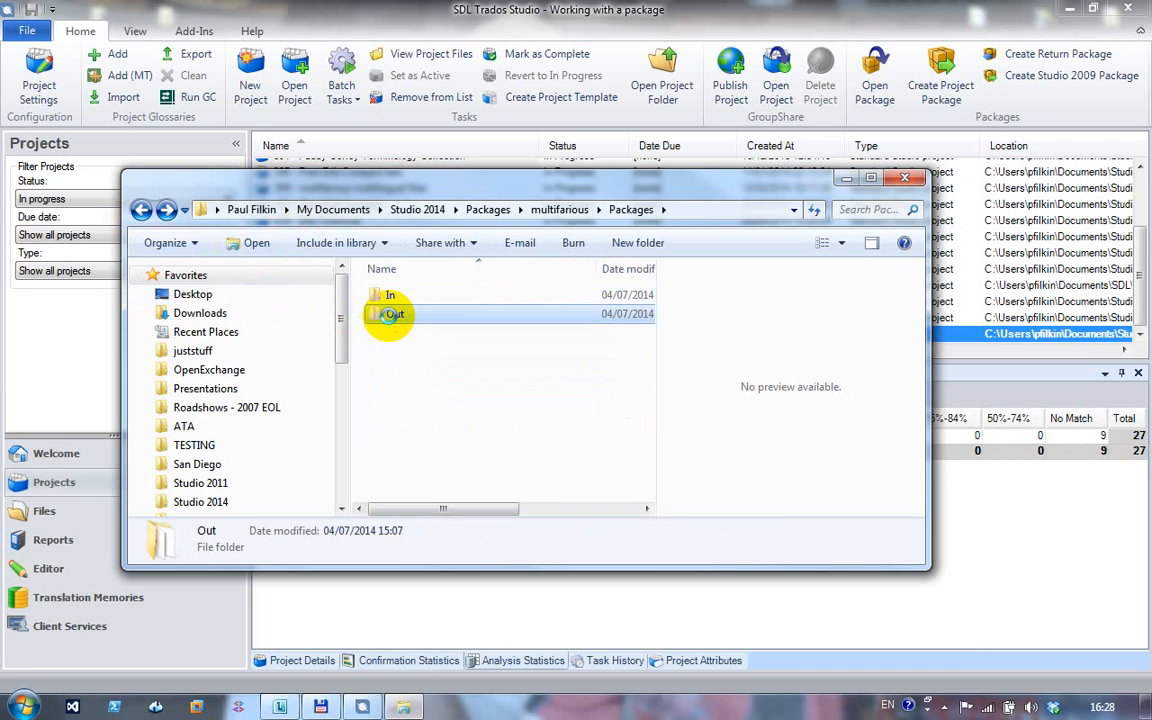
double_click(392, 314)
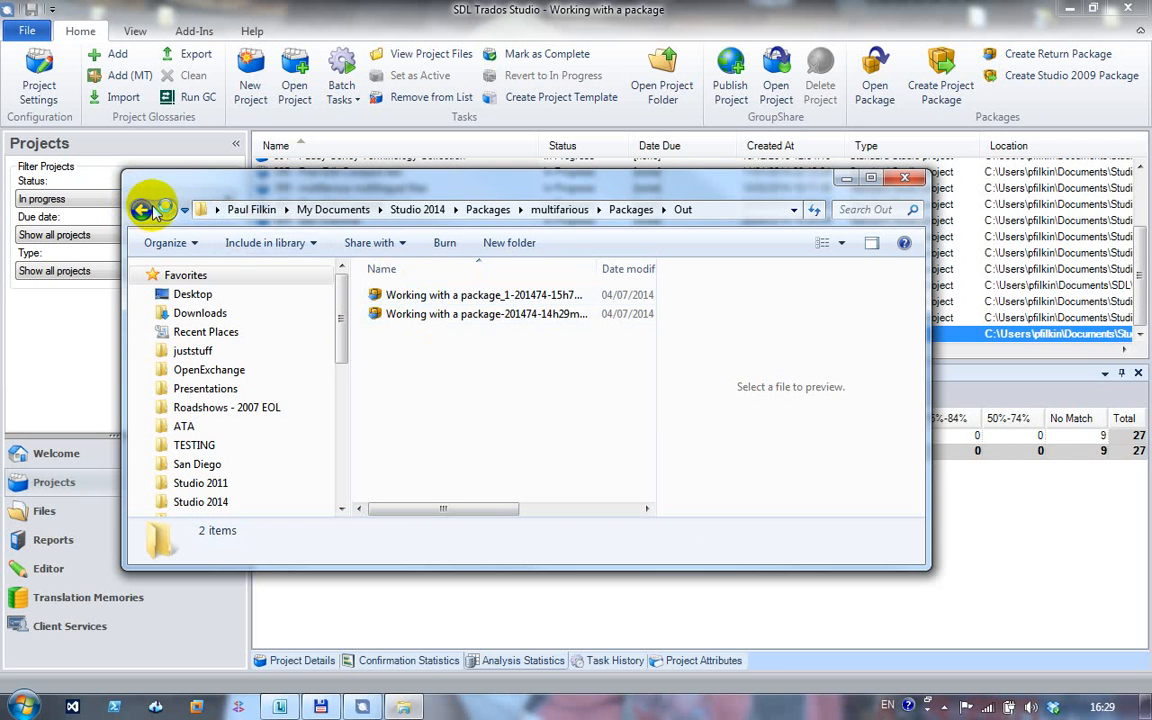
left_click(815, 209)
left_click(909, 180)
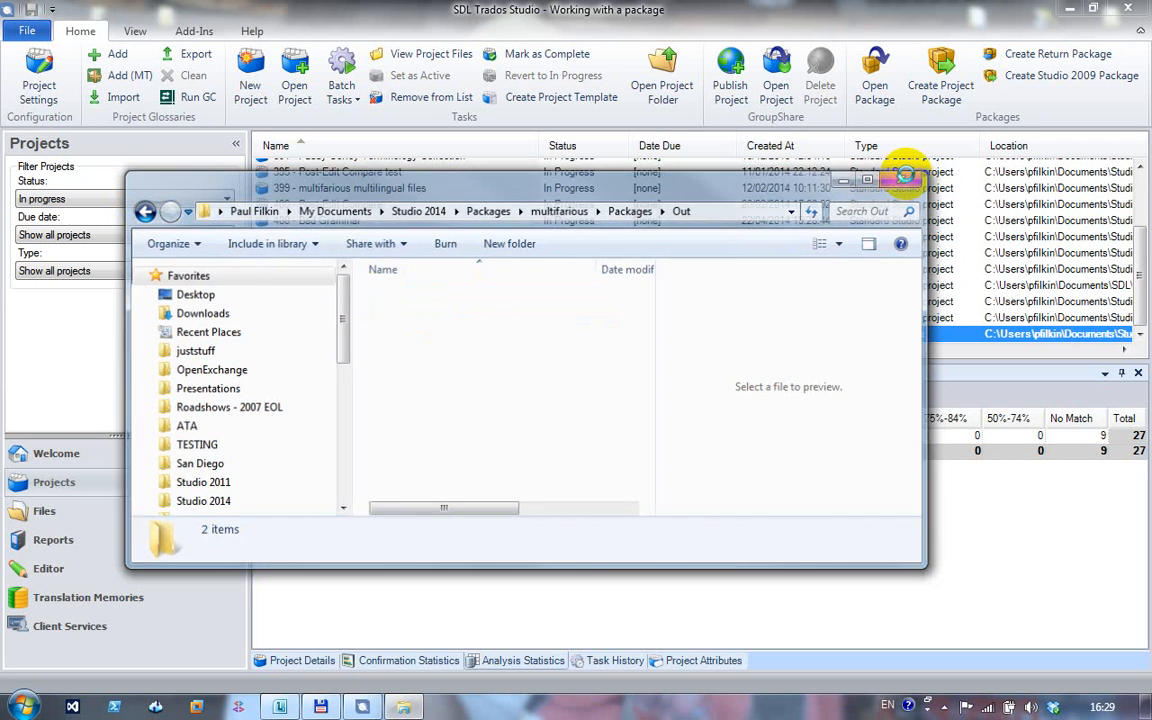